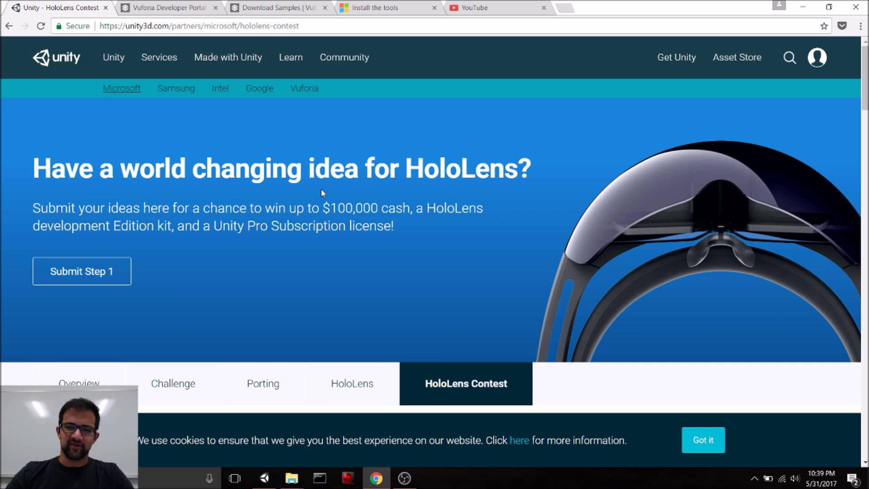
Scroll through the HoloLens Contest prizes and steps.
{"action": "scroll", "coordinate": [326, 195], "scroll_direction": "down", "scroll_amount": 1}
{"action": "scroll", "coordinate": [365, 186], "scroll_direction": "down", "scroll_amount": 5}
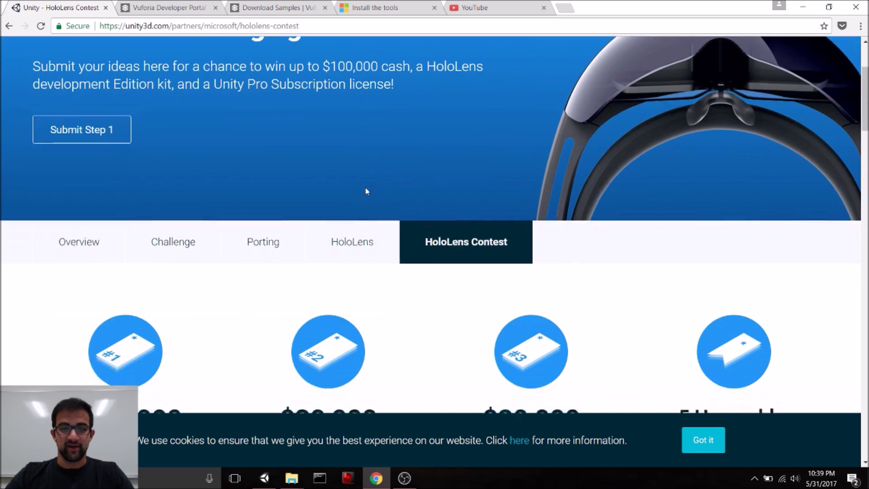
{"action": "scroll", "coordinate": [384, 180], "scroll_direction": "down", "scroll_amount": 6}
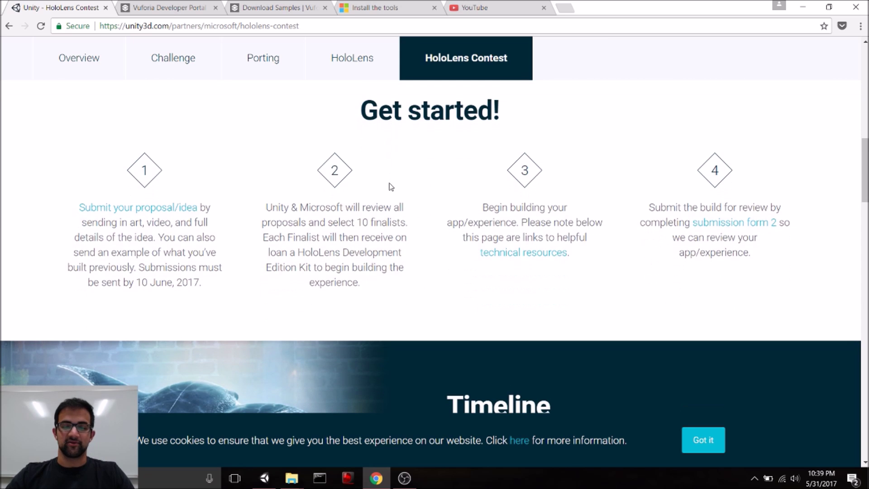
{"action": "scroll", "coordinate": [391, 186], "scroll_direction": "up", "scroll_amount": 7}
{"action": "scroll", "coordinate": [402, 190], "scroll_direction": "up", "scroll_amount": 4}
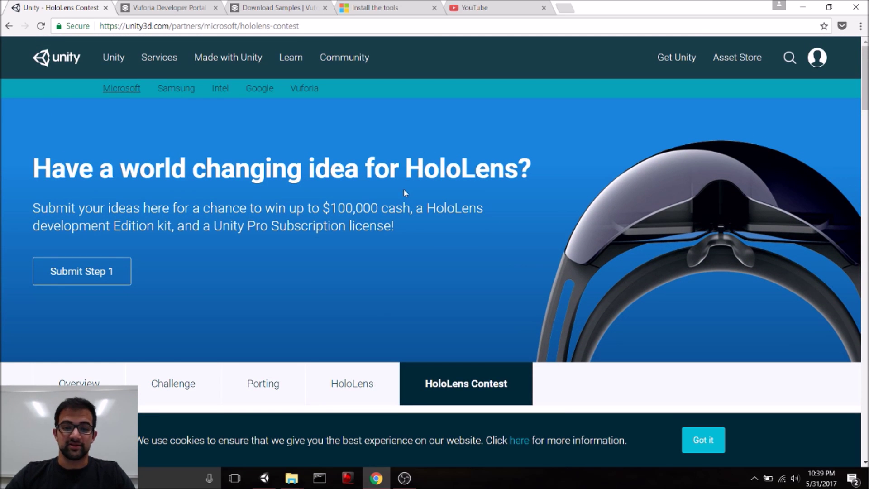
Review the contest timeline, then bring up the Vuforia Developer Portal home page.
{"action": "scroll", "coordinate": [404, 188], "scroll_direction": "down", "scroll_amount": 6}
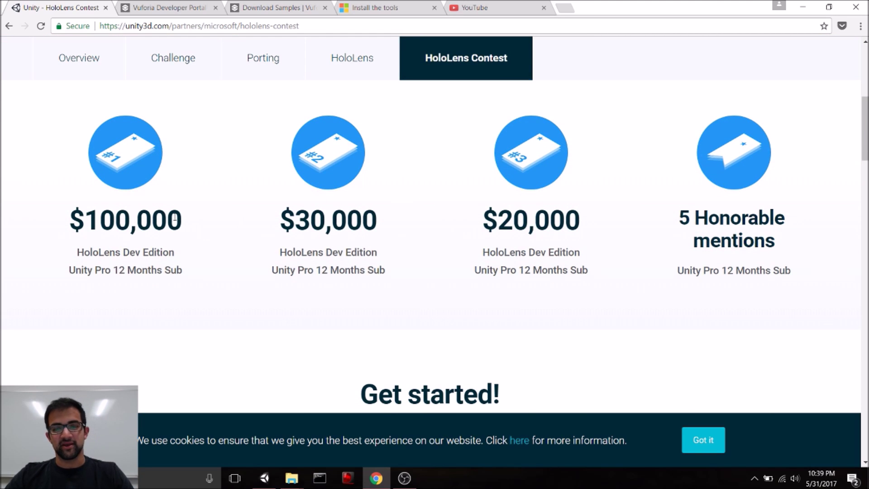
{"action": "scroll", "coordinate": [302, 203], "scroll_direction": "down", "scroll_amount": 2}
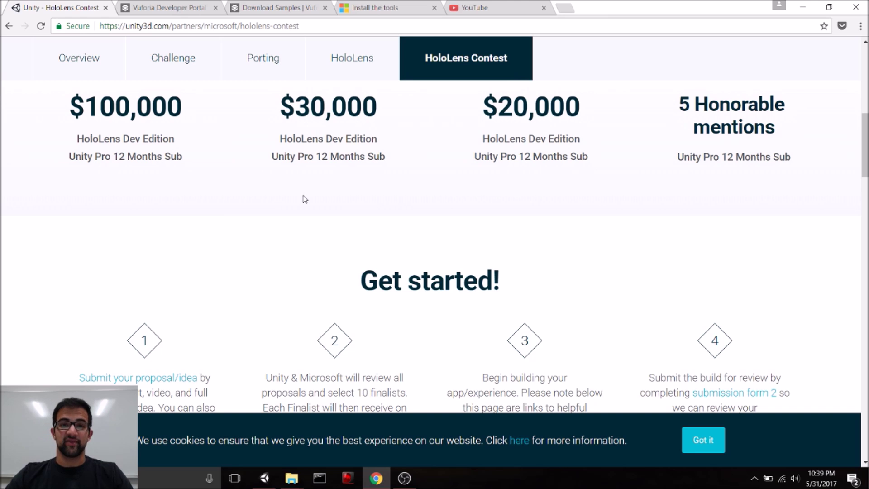
{"action": "scroll", "coordinate": [312, 197], "scroll_direction": "down", "scroll_amount": 2}
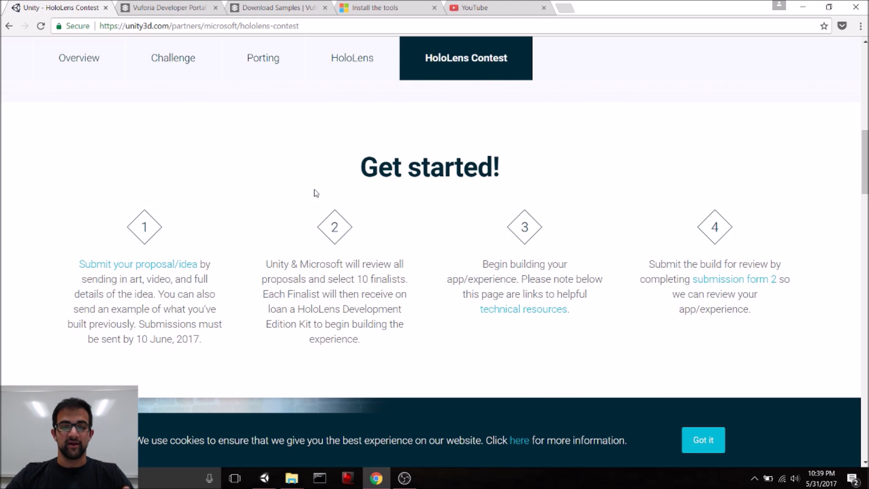
{"action": "scroll", "coordinate": [316, 193], "scroll_direction": "down", "scroll_amount": 4}
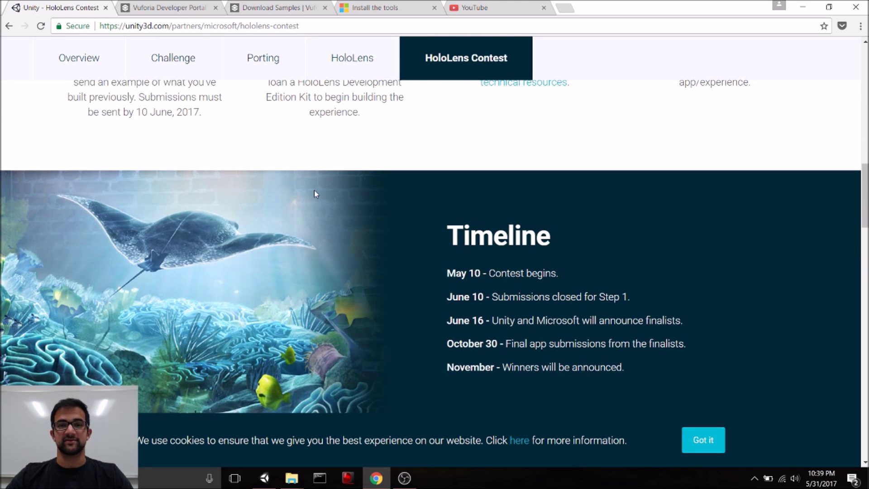
{"action": "scroll", "coordinate": [322, 194], "scroll_direction": "up", "scroll_amount": 10}
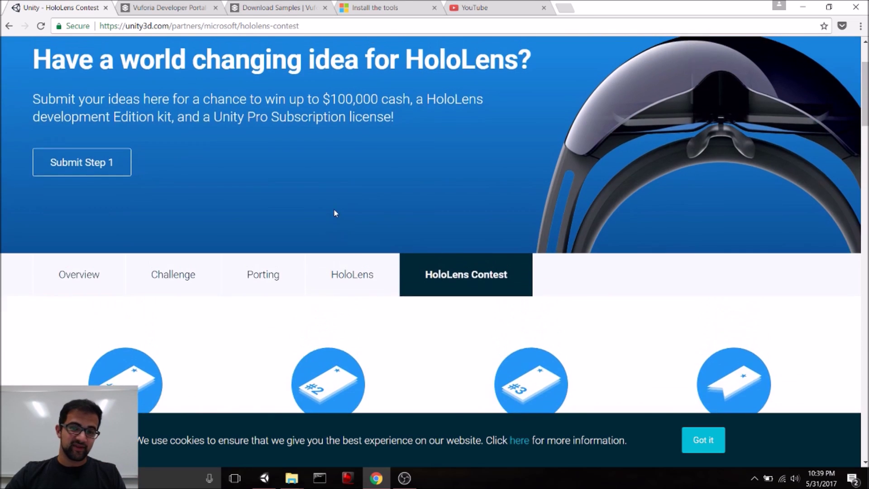
{"action": "scroll", "coordinate": [335, 213], "scroll_direction": "up", "scroll_amount": 3}
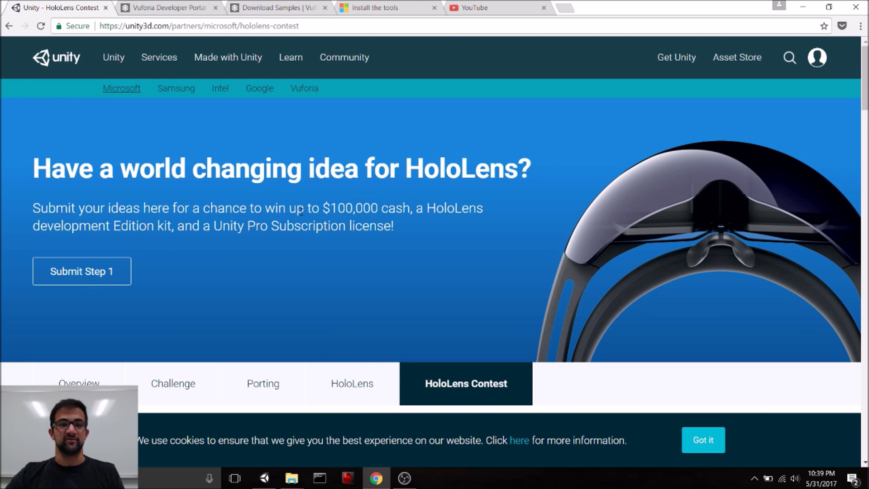
{"action": "left_click", "coordinate": [156, 8]}
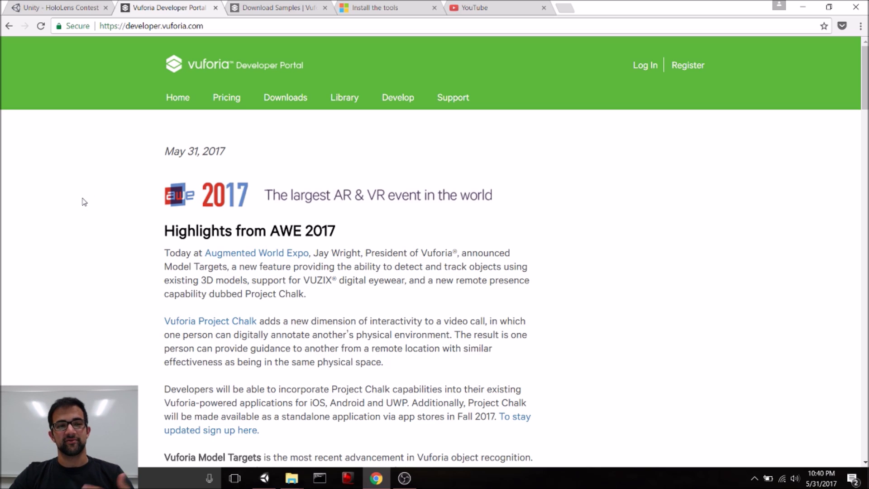
View the HololensTextRecognition license key, then browse the Core Features and Digital Eyewear sample downloads.
{"action": "left_click", "coordinate": [66, 8]}
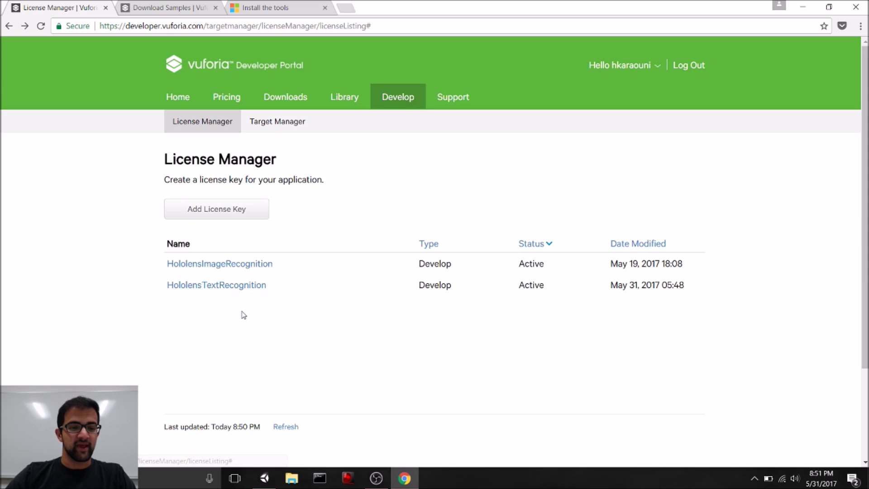
{"action": "left_click", "coordinate": [245, 288]}
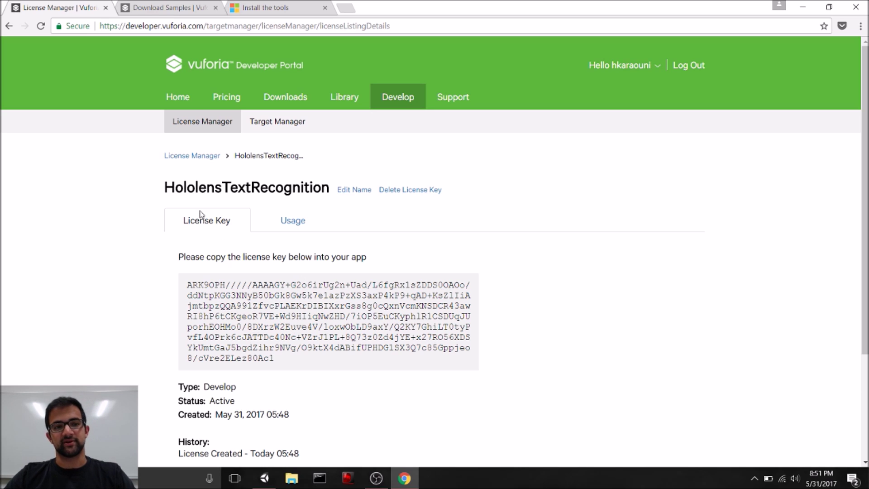
{"action": "left_click", "coordinate": [164, 6]}
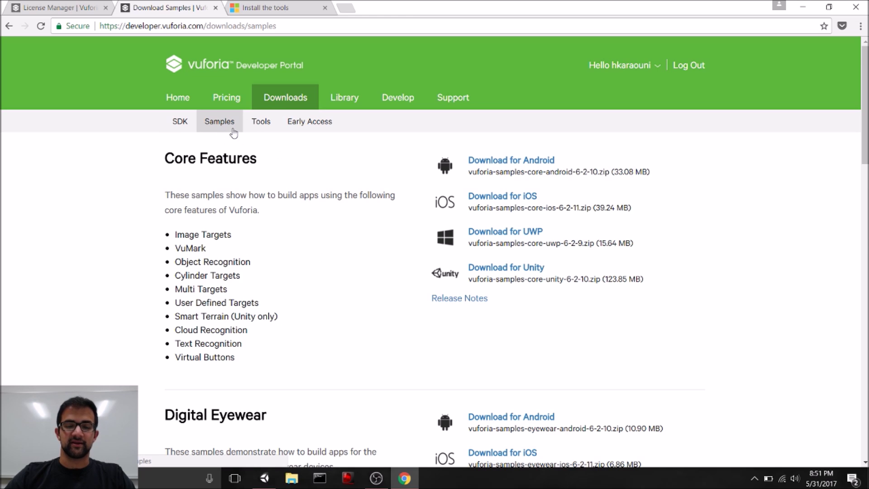
{"action": "scroll", "coordinate": [312, 191], "scroll_direction": "down", "scroll_amount": 1}
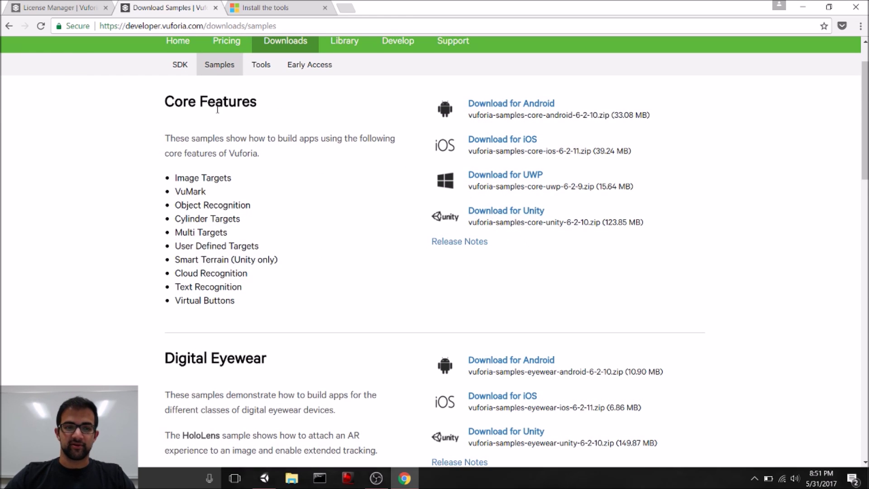
{"action": "scroll", "coordinate": [508, 231], "scroll_direction": "down", "scroll_amount": 2}
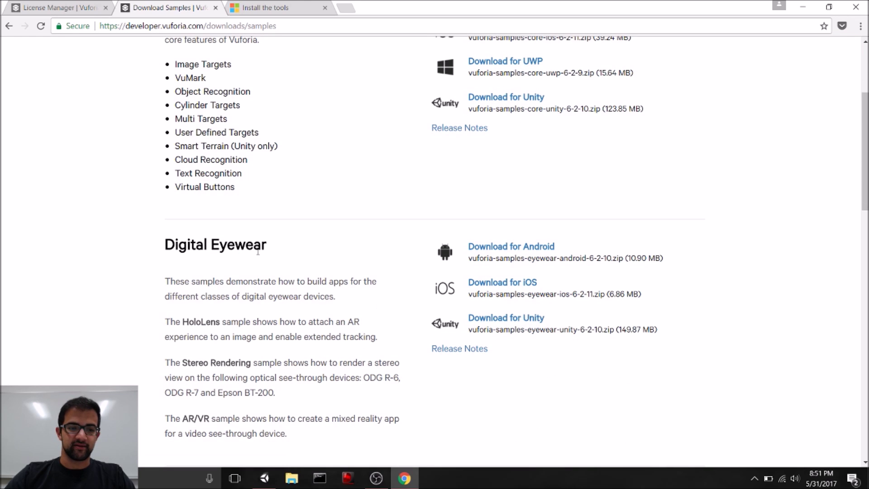
{"action": "scroll", "coordinate": [418, 312], "scroll_direction": "up", "scroll_amount": 3}
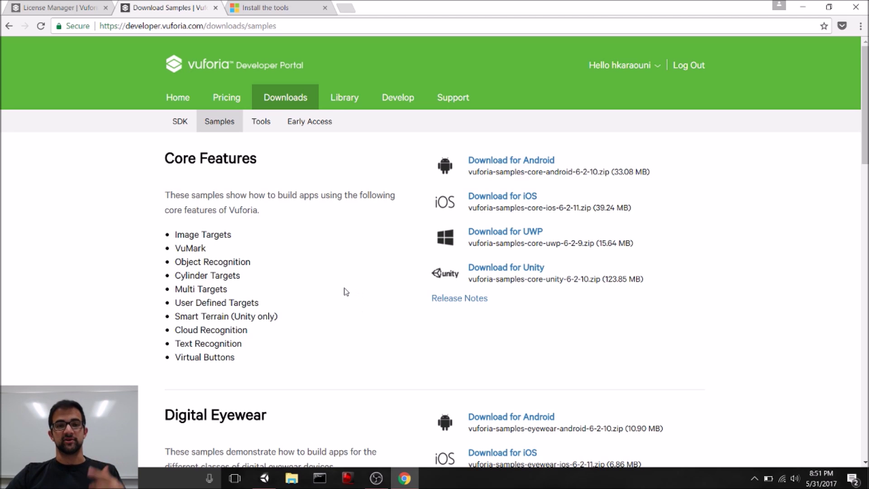
{"action": "left_click", "coordinate": [262, 7]}
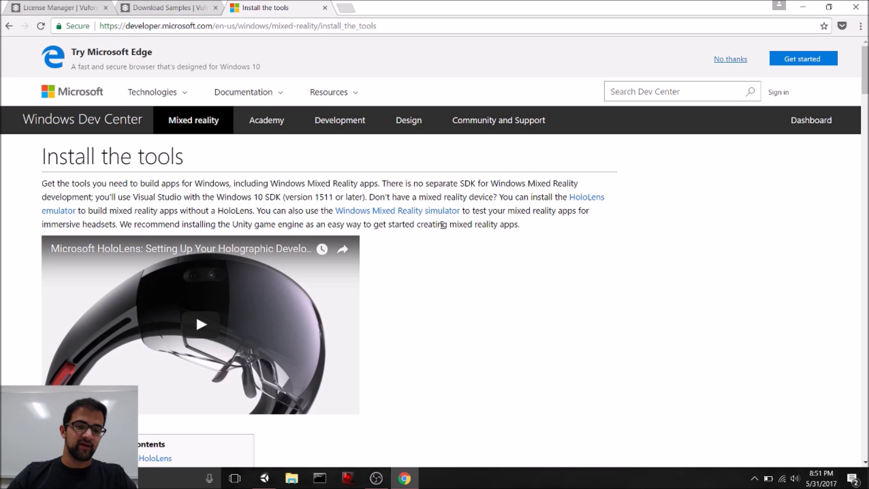
Scroll through the Install the tools HoloLens checklist, then switch to the Unity editor.
{"action": "scroll", "coordinate": [442, 226], "scroll_direction": "down", "scroll_amount": 2}
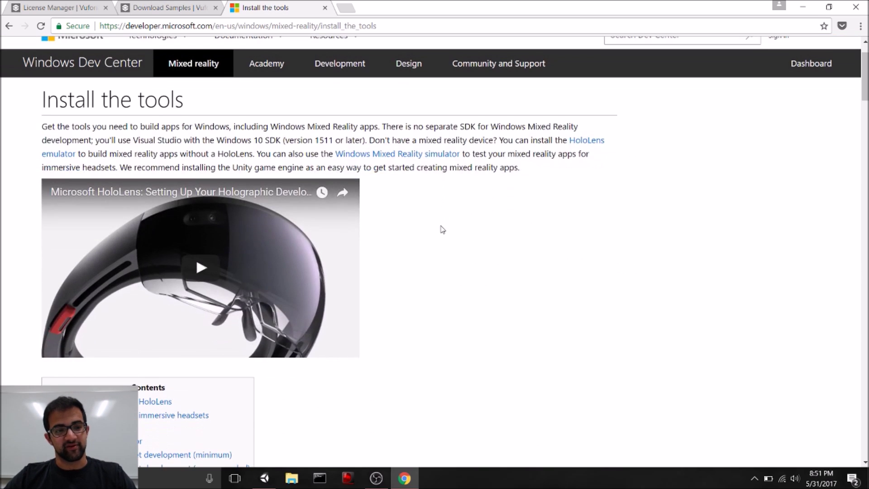
{"action": "scroll", "coordinate": [442, 226], "scroll_direction": "up", "scroll_amount": 2}
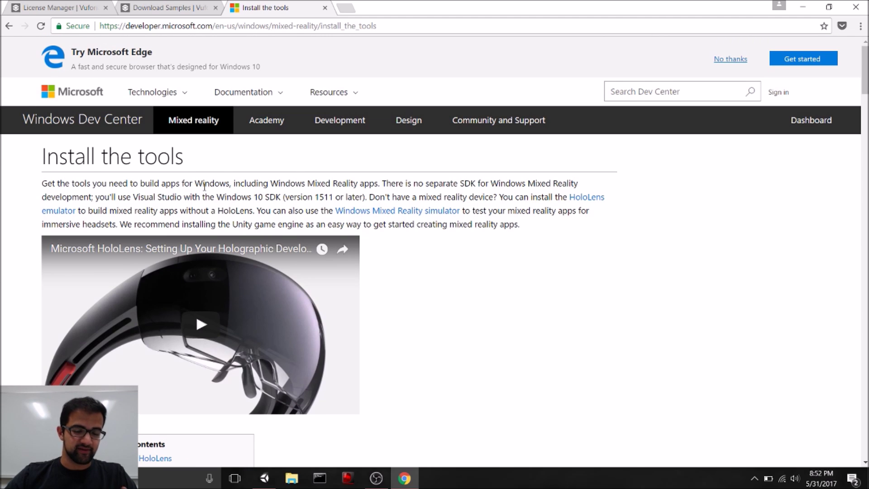
{"action": "scroll", "coordinate": [206, 190], "scroll_direction": "down", "scroll_amount": 2}
{"action": "scroll", "coordinate": [190, 195], "scroll_direction": "up", "scroll_amount": 2}
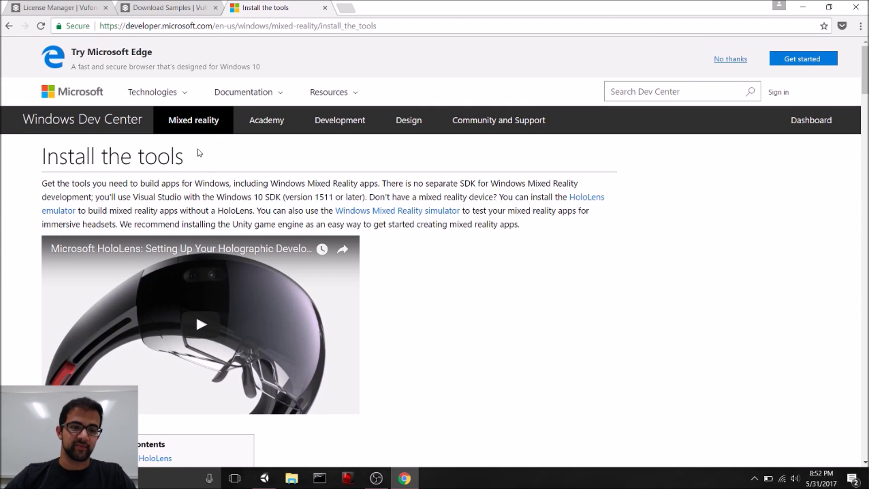
{"action": "scroll", "coordinate": [312, 156], "scroll_direction": "down", "scroll_amount": 5}
{"action": "scroll", "coordinate": [355, 158], "scroll_direction": "down", "scroll_amount": 9}
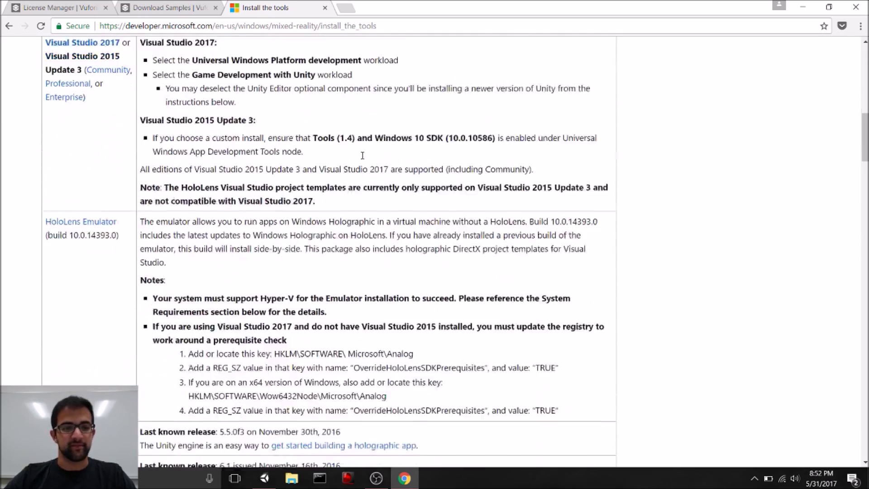
{"action": "scroll", "coordinate": [360, 152], "scroll_direction": "up", "scroll_amount": 4}
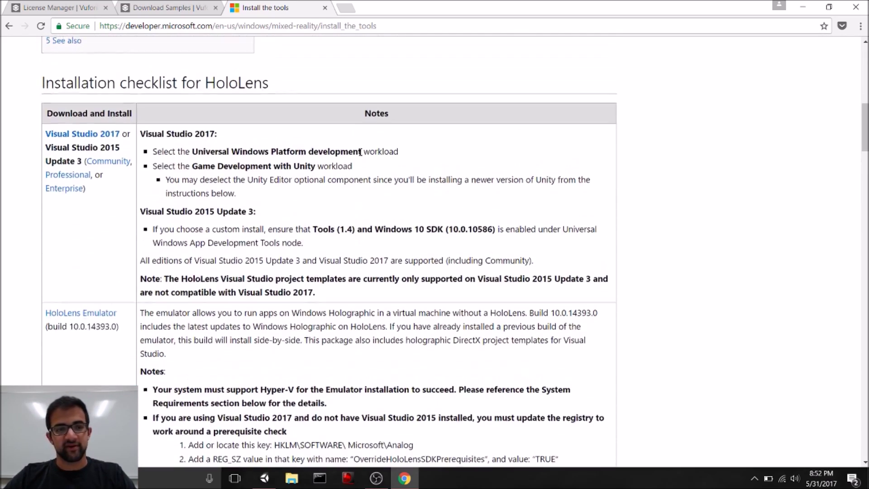
{"action": "scroll", "coordinate": [357, 149], "scroll_direction": "down", "scroll_amount": 4}
{"action": "scroll", "coordinate": [316, 142], "scroll_direction": "down", "scroll_amount": 3}
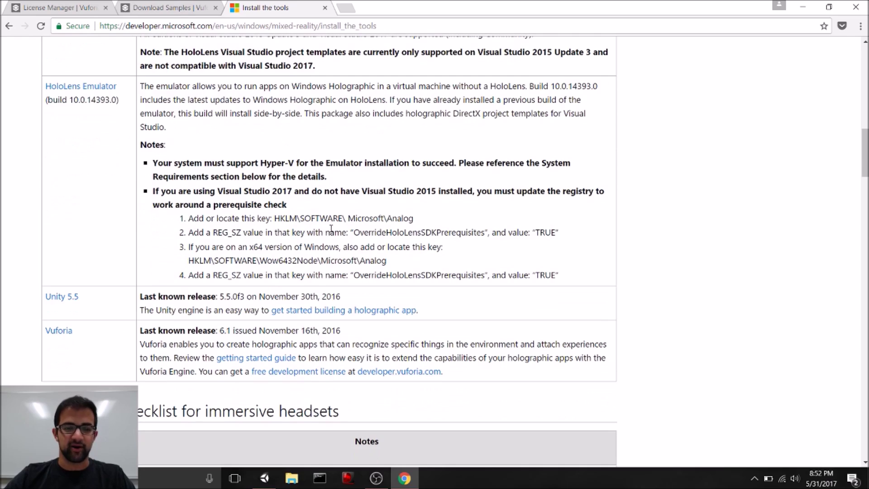
{"action": "scroll", "coordinate": [362, 227], "scroll_direction": "down", "scroll_amount": 5}
{"action": "scroll", "coordinate": [351, 209], "scroll_direction": "down", "scroll_amount": 4}
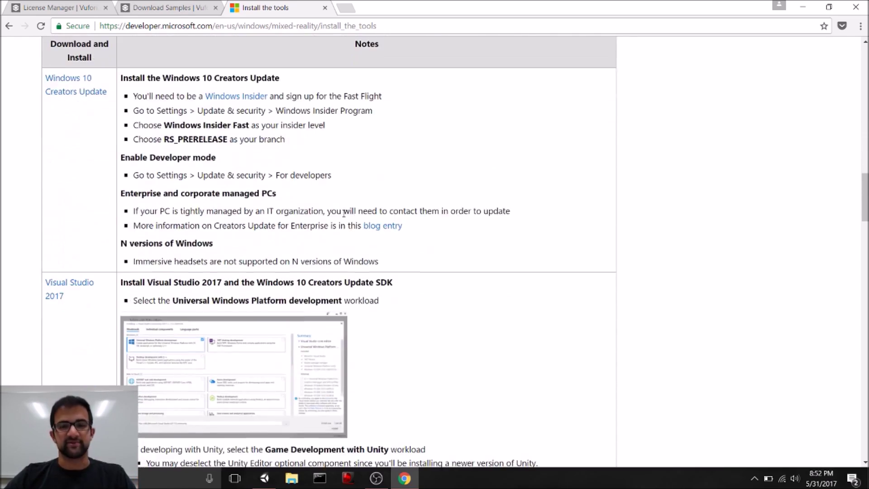
{"action": "scroll", "coordinate": [362, 271], "scroll_direction": "up", "scroll_amount": 20}
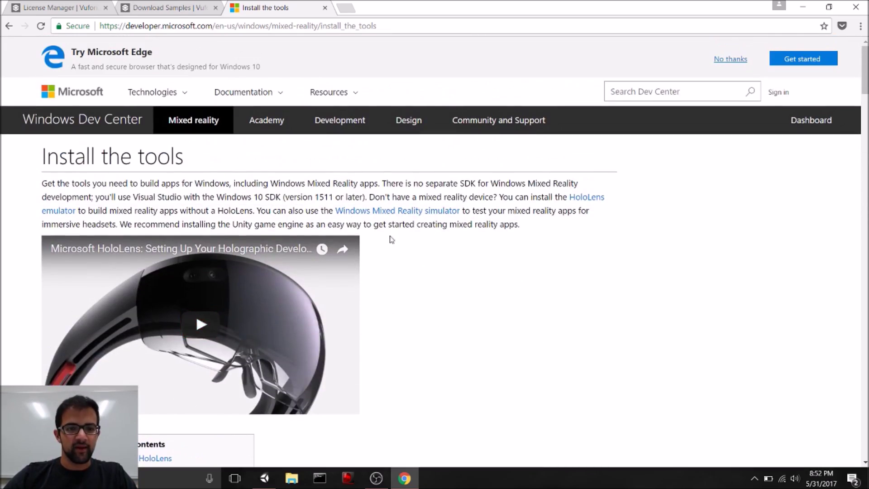
{"action": "left_click", "coordinate": [264, 478]}
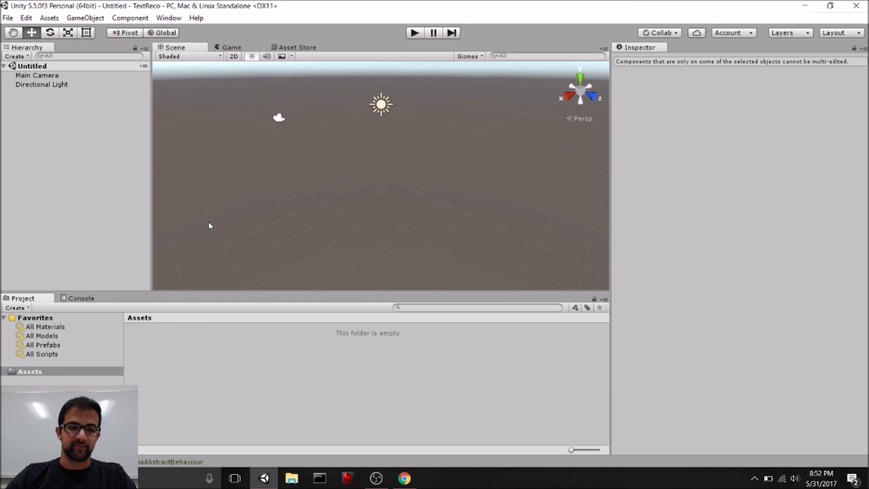
Import all contents of the Hololens-6-2-10.unitypackage custom package.
{"action": "left_click", "coordinate": [50, 18]}
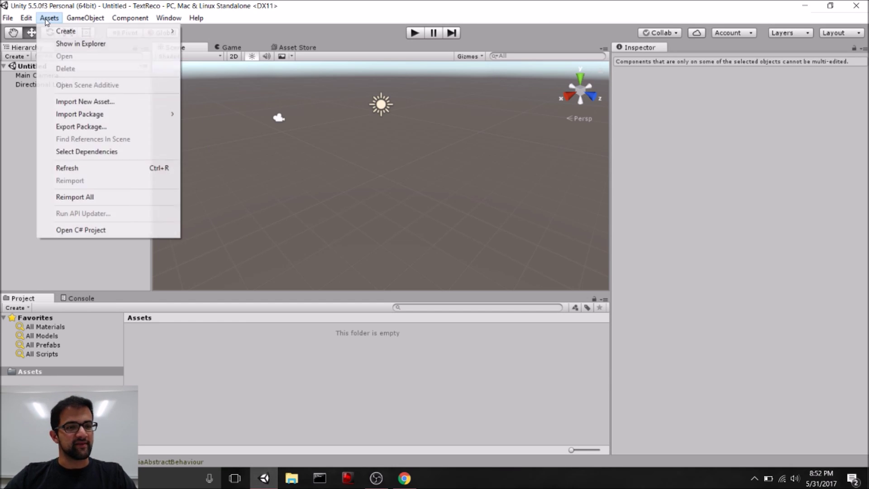
{"action": "mouse_move", "coordinate": [105, 119]}
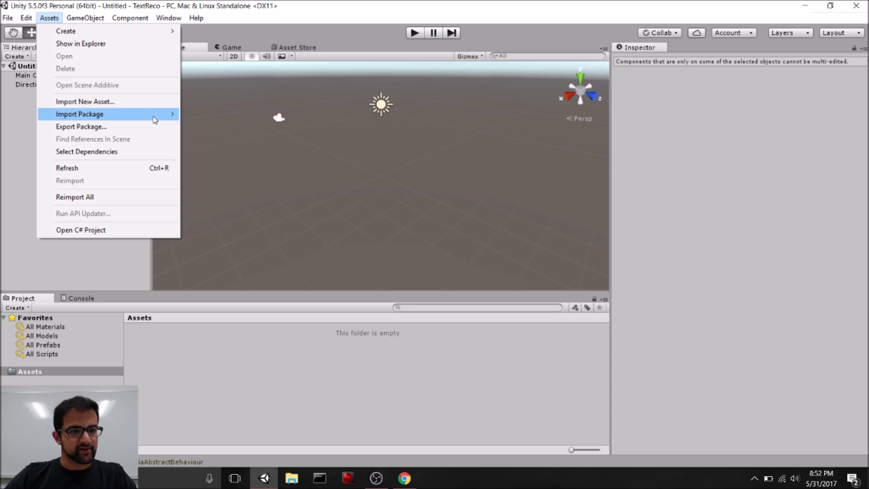
{"action": "left_click", "coordinate": [214, 113]}
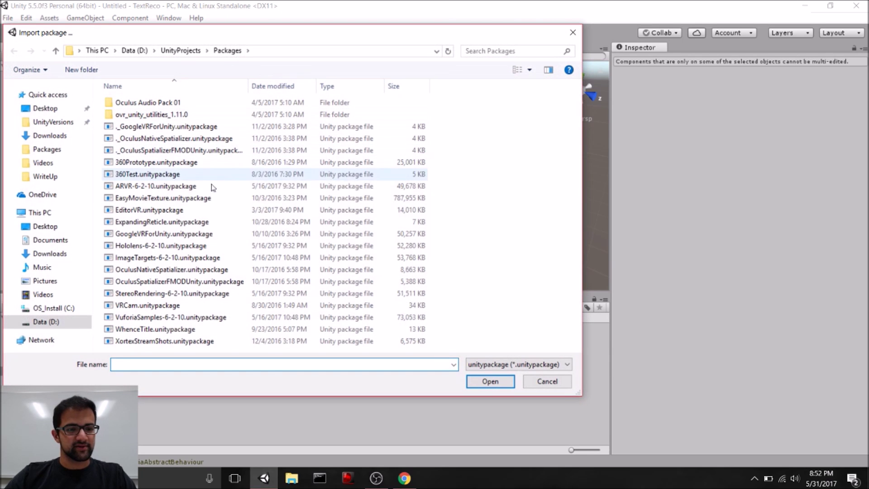
{"action": "left_click", "coordinate": [175, 248]}
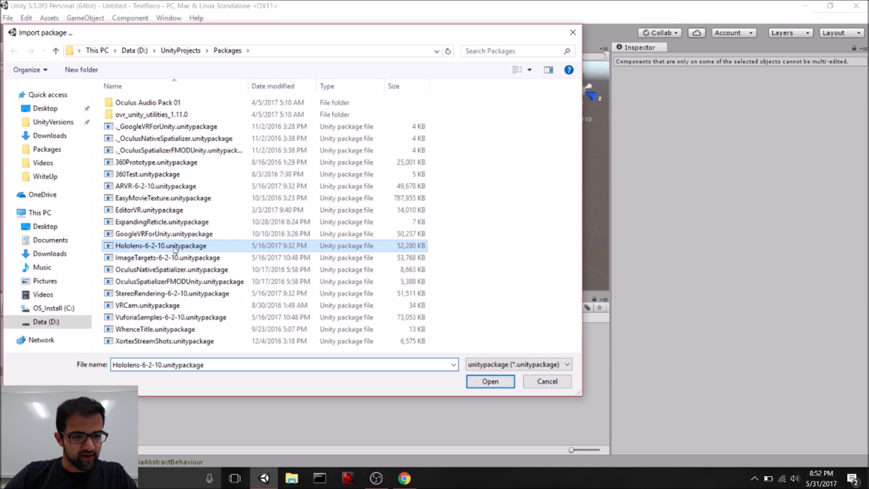
{"action": "double_click", "coordinate": [174, 248]}
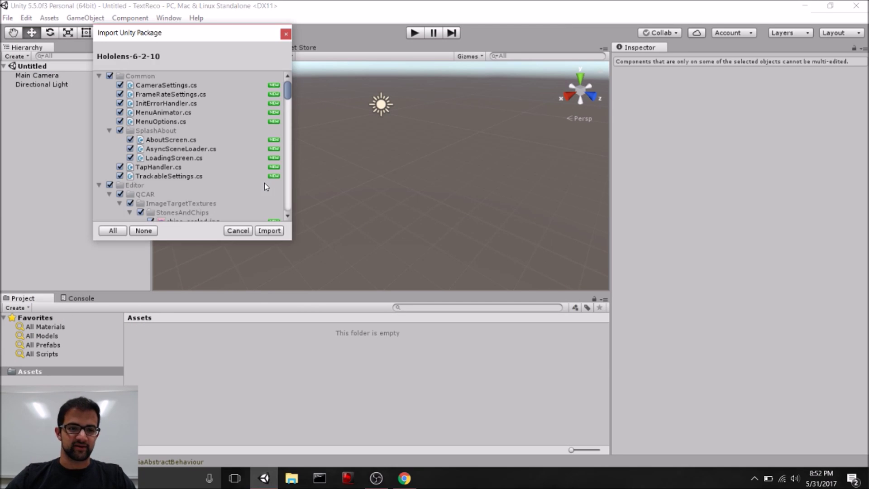
{"action": "left_click", "coordinate": [271, 231]}
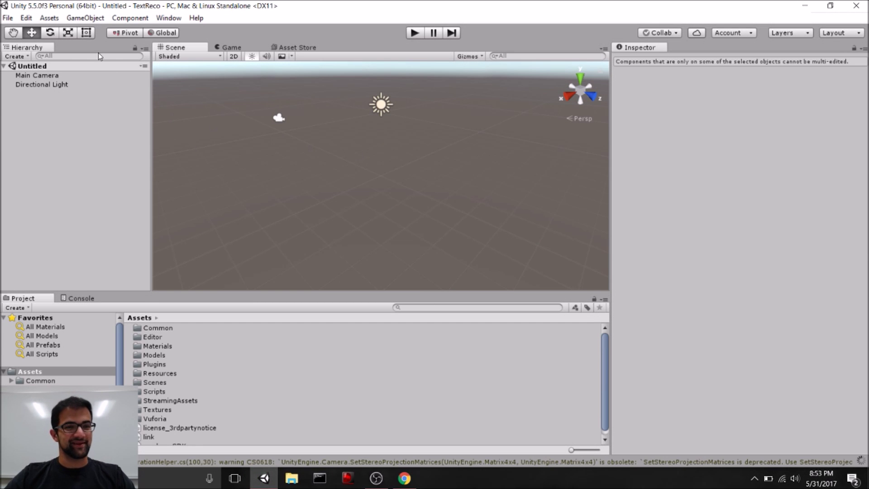
Start importing the VuforiaSamples-6-2-10.unitypackage custom package.
{"action": "left_click", "coordinate": [49, 18]}
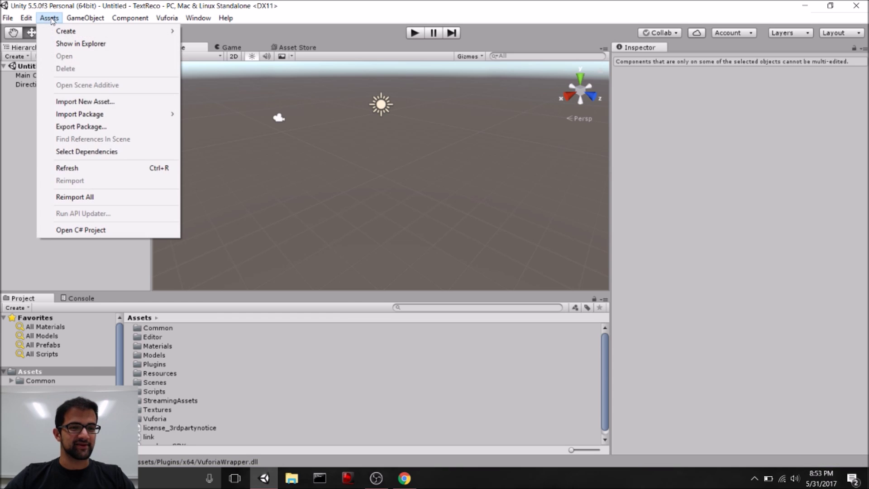
{"action": "mouse_move", "coordinate": [139, 114]}
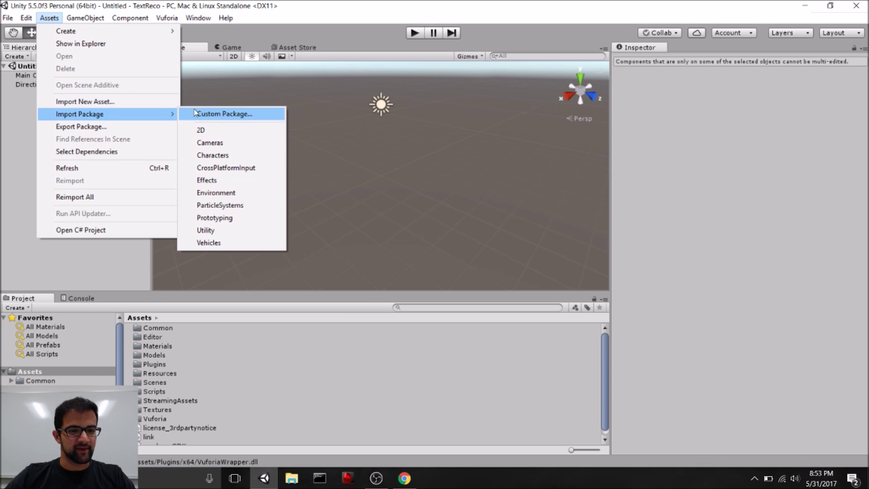
{"action": "left_click", "coordinate": [222, 115]}
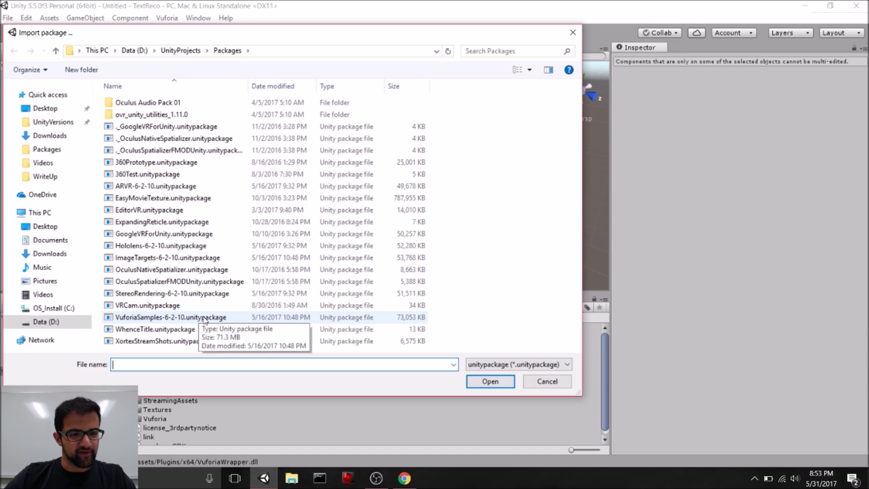
{"action": "double_click", "coordinate": [205, 317]}
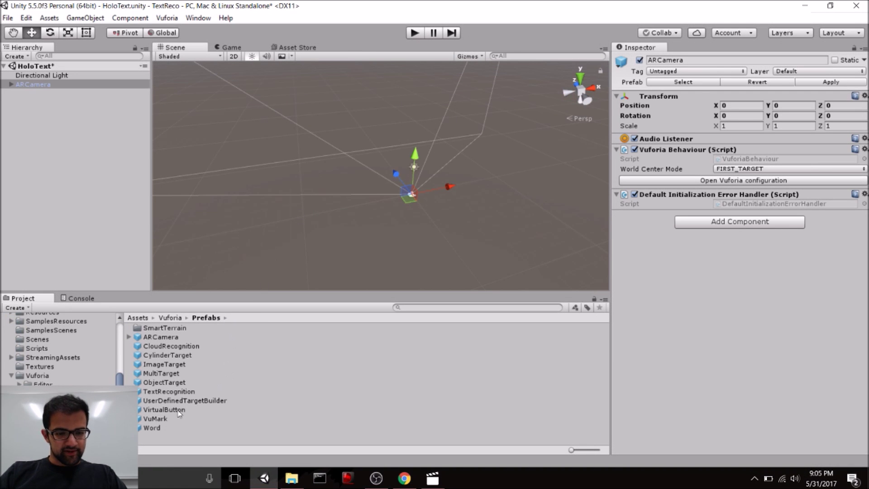
Add the TextRecognition prefab to the scene with the Vuforia-English-word list.
{"action": "left_click", "coordinate": [38, 378]}
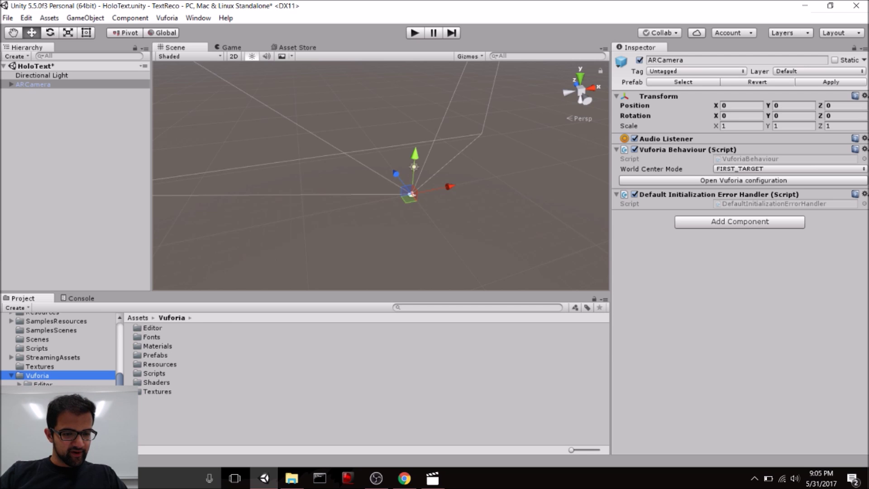
{"action": "double_click", "coordinate": [155, 354]}
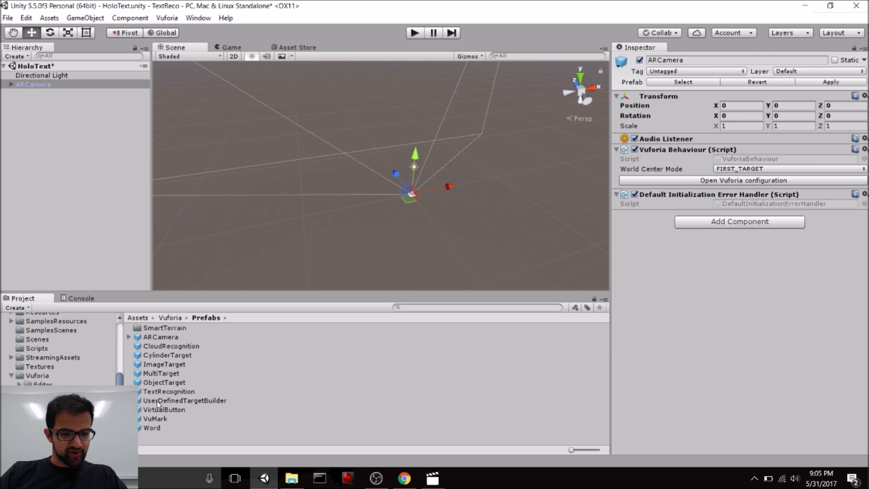
{"action": "left_click_drag", "start_coordinate": [165, 392], "coordinate": [92, 238]}
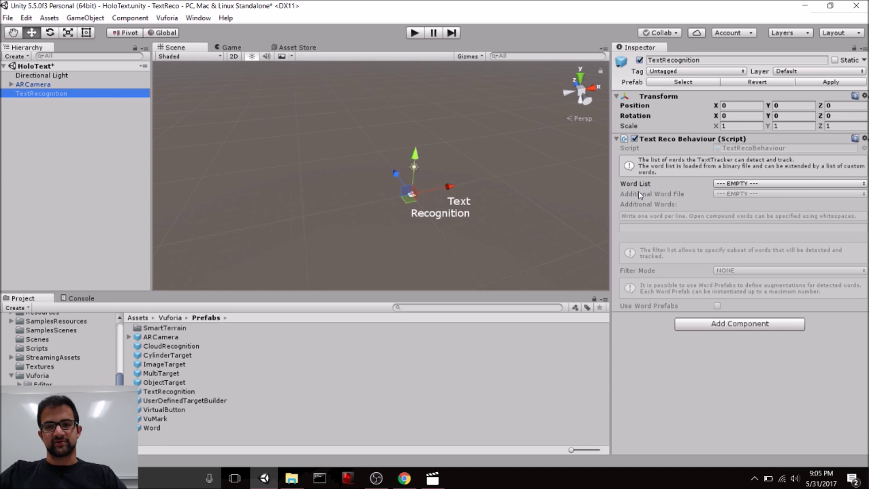
{"action": "left_click", "coordinate": [724, 184]}
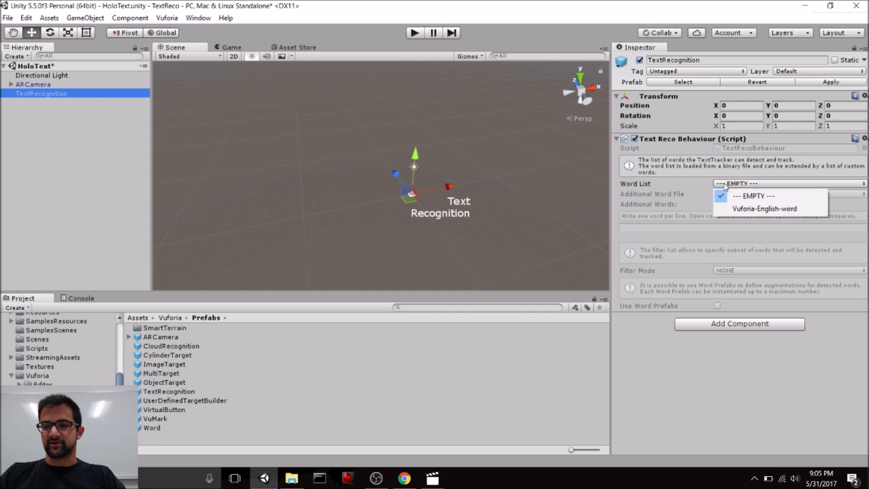
{"action": "left_click", "coordinate": [755, 211]}
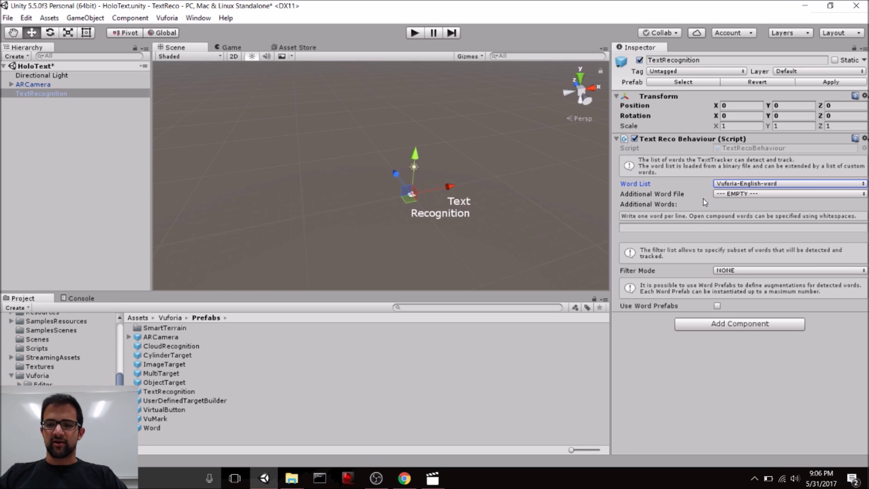
Add STOP and TEST as additional words to recognise.
{"action": "left_click", "coordinate": [740, 194]}
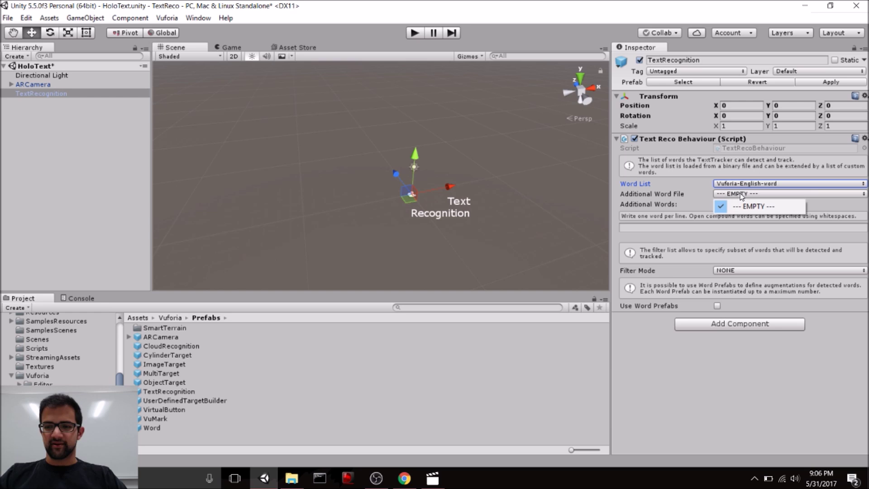
{"action": "left_click", "coordinate": [702, 231]}
{"action": "left_click", "coordinate": [705, 229]}
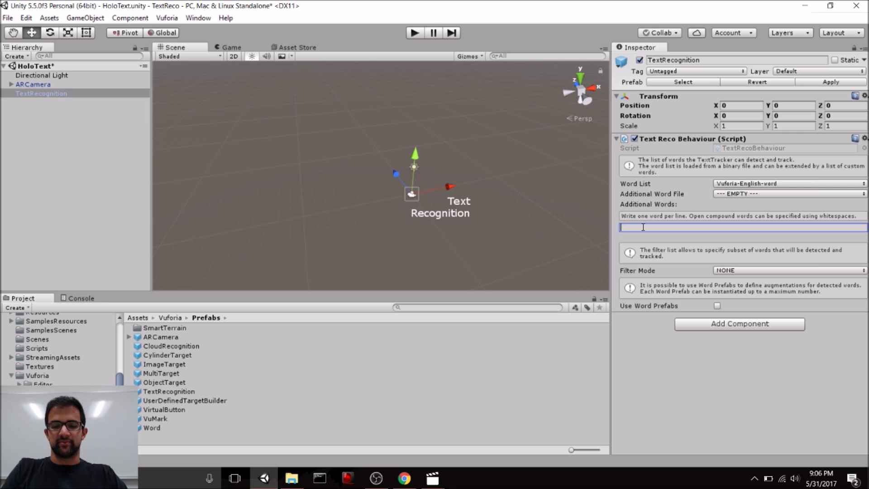
{"action": "type", "text": "STOP"}
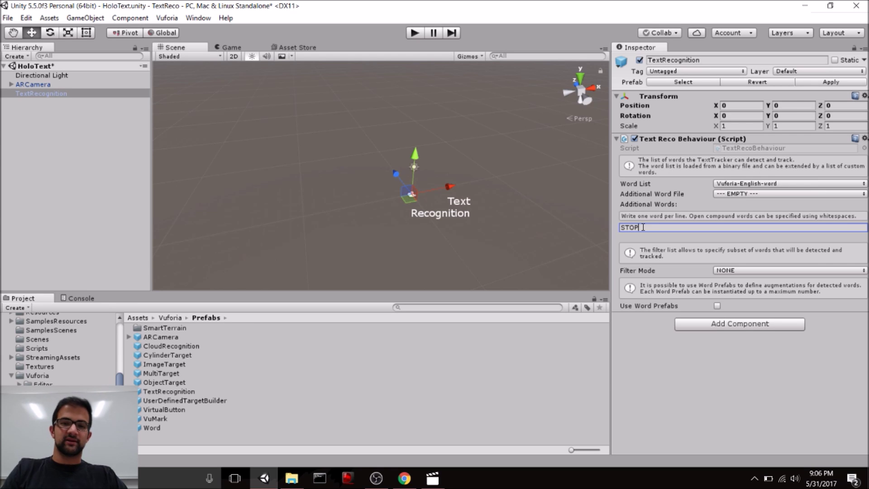
{"action": "key", "text": "Return"}
{"action": "type", "text": "TEST"}
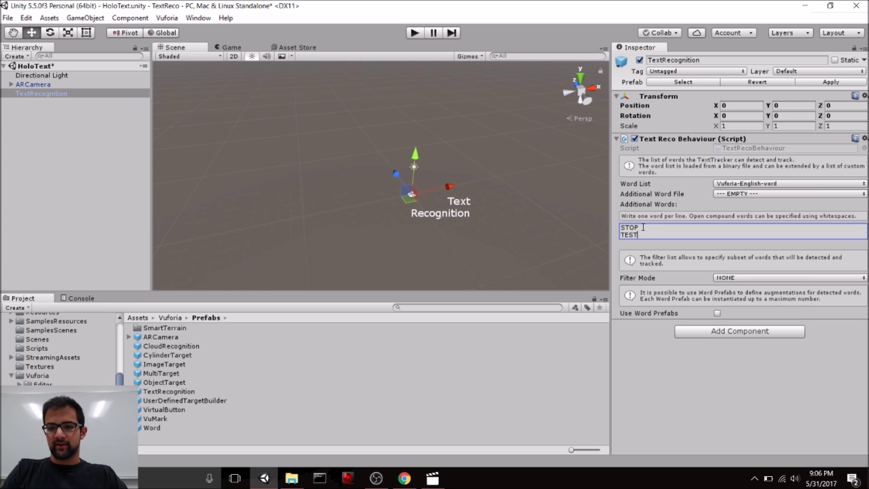
{"action": "key", "text": "Return"}
{"action": "key", "text": "BackSpace"}
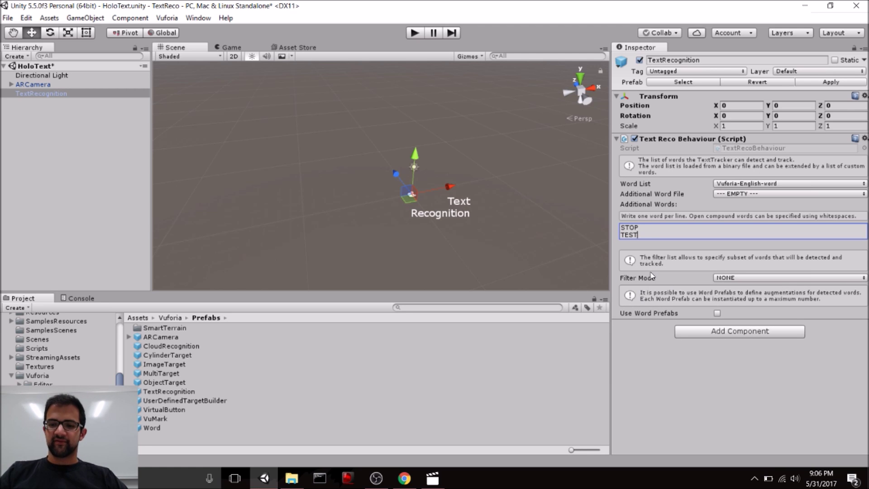
Leave the filter mode at NONE and turn on Use Word Prefabs.
{"action": "left_click", "coordinate": [732, 277]}
{"action": "left_click", "coordinate": [715, 258]}
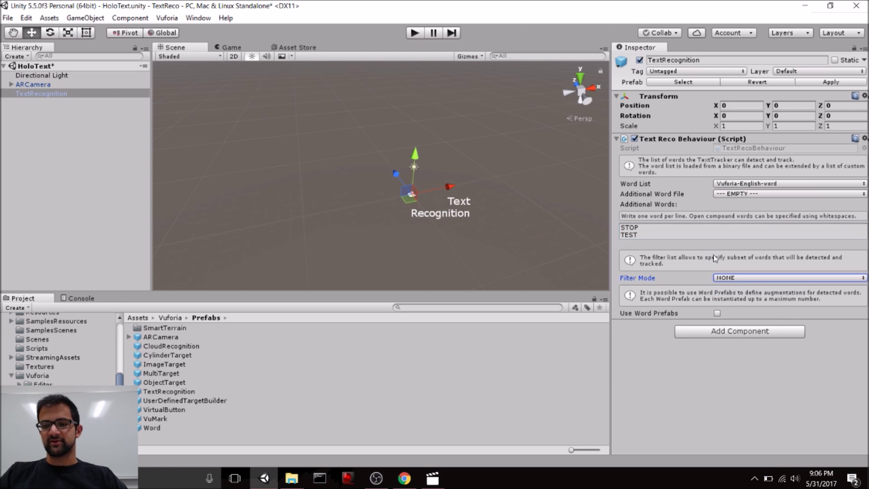
{"action": "left_click", "coordinate": [723, 279]}
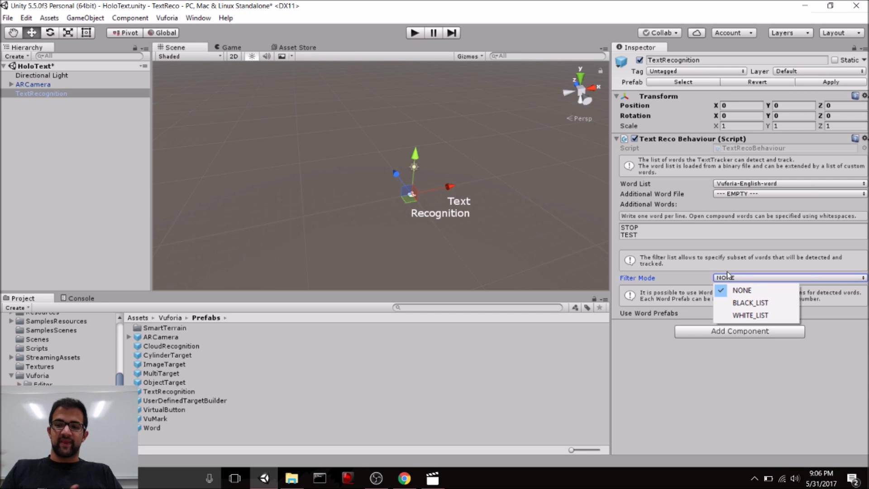
{"action": "left_click", "coordinate": [745, 246]}
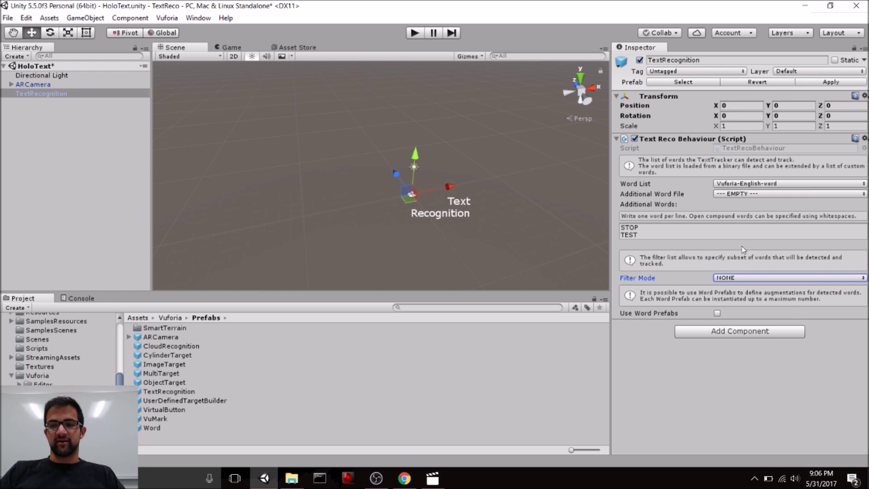
{"action": "left_click", "coordinate": [637, 231]}
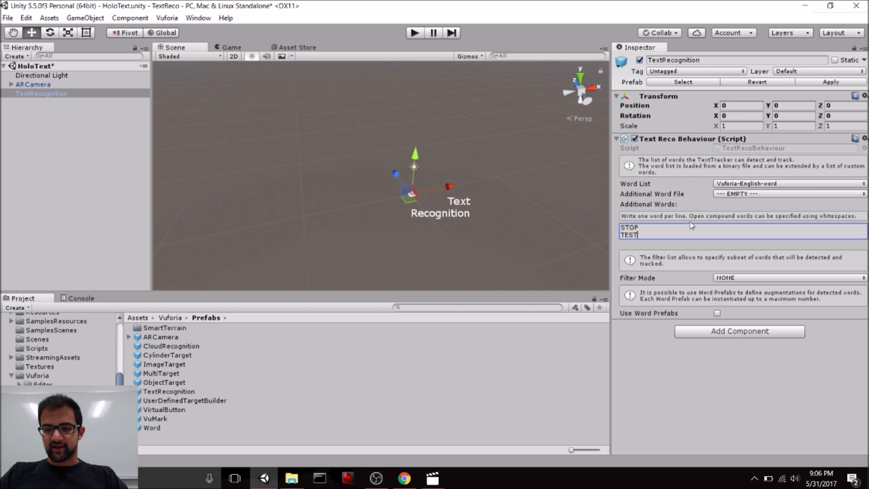
{"action": "left_click", "coordinate": [717, 313]}
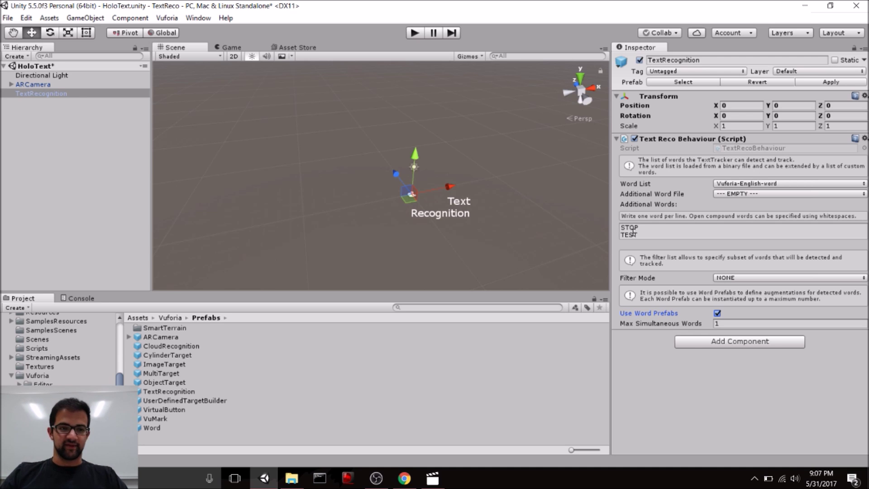
Add the Word prefab to the scene, review Word and TextRecognition, and save the scene.
{"action": "left_click_drag", "start_coordinate": [154, 427], "coordinate": [43, 109]}
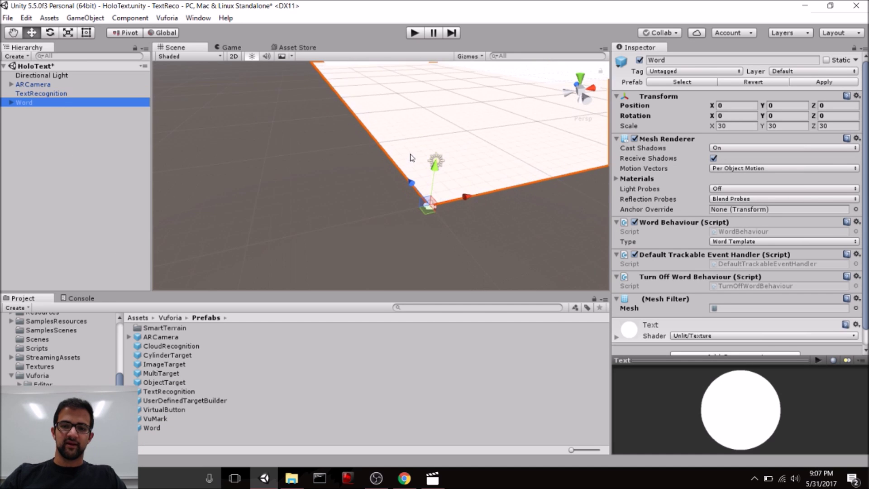
{"action": "middle_click_drag", "start_coordinate": [449, 156], "coordinate": [411, 225]}
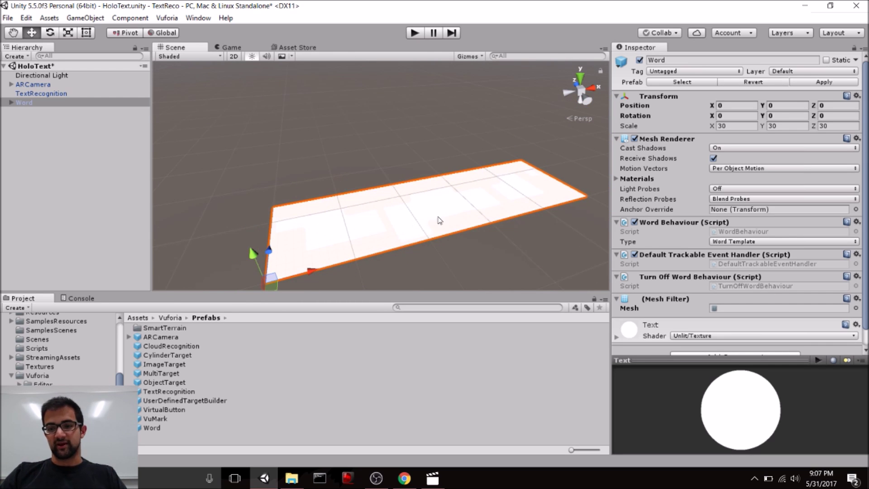
{"action": "left_click", "coordinate": [75, 94]}
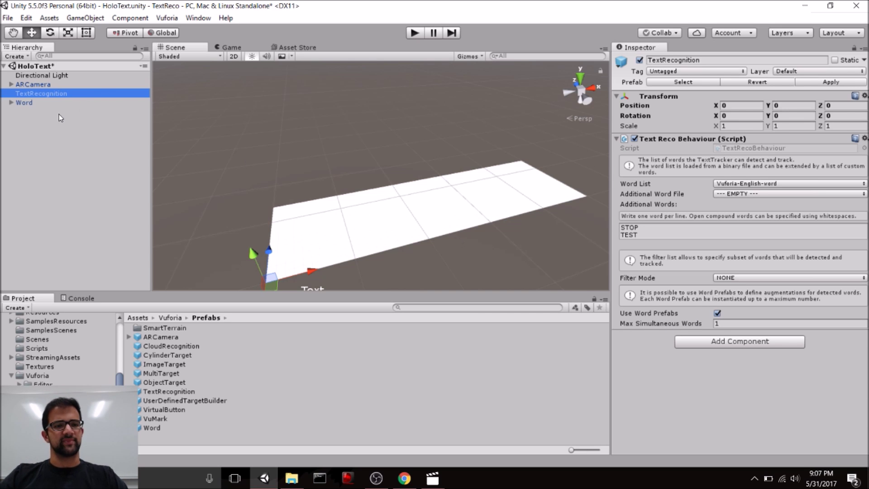
{"action": "left_click", "coordinate": [51, 104]}
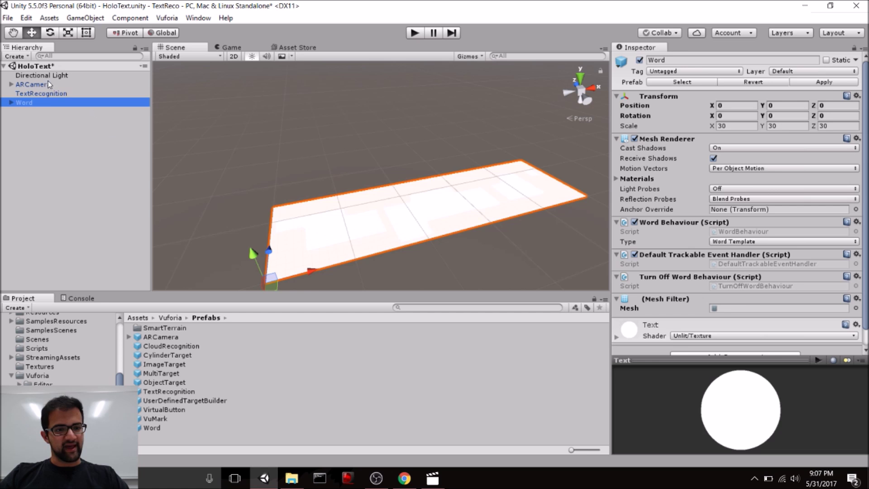
{"action": "left_click", "coordinate": [45, 93]}
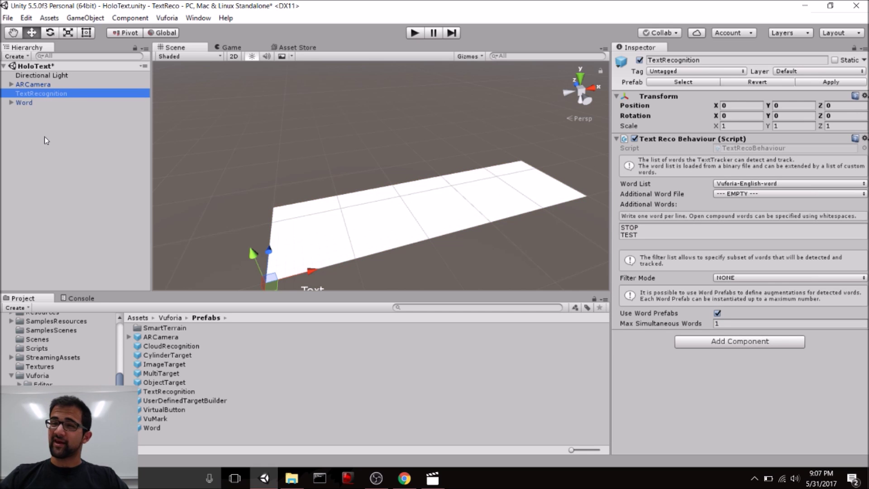
{"action": "key", "text": "ctrl+s"}
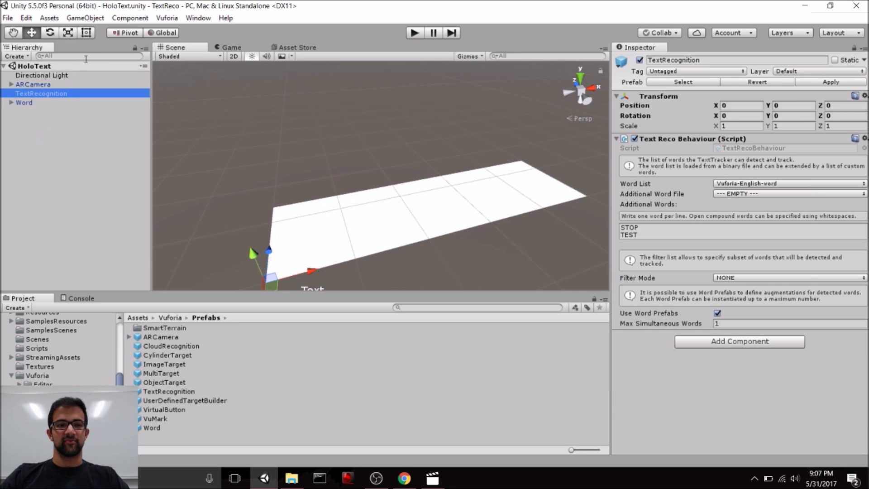
Play the scene with the Console docked beside the Inspector, checking the StartVuforia and Text Tracker messages.
{"action": "left_click", "coordinate": [413, 33]}
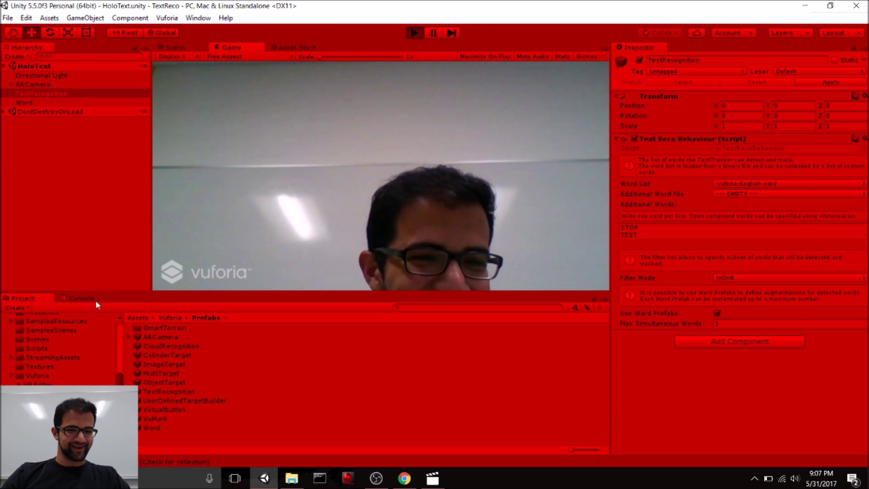
{"action": "left_click", "coordinate": [85, 297]}
{"action": "left_click_drag", "start_coordinate": [85, 298], "coordinate": [623, 237]}
{"action": "left_click_drag", "start_coordinate": [723, 120], "coordinate": [692, 52]}
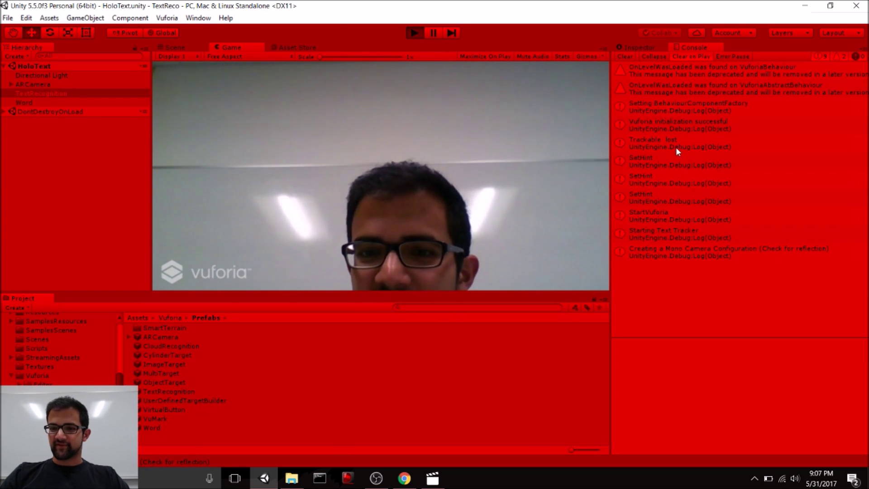
{"action": "left_click", "coordinate": [668, 215]}
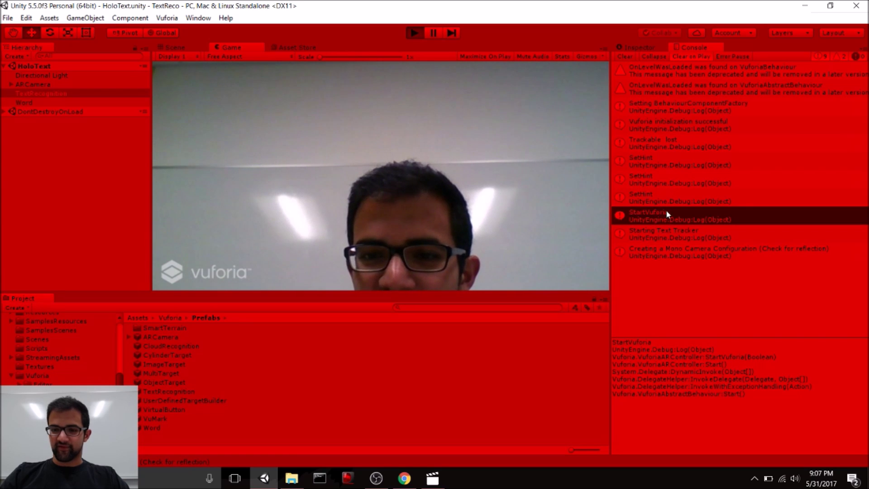
{"action": "left_click", "coordinate": [673, 235]}
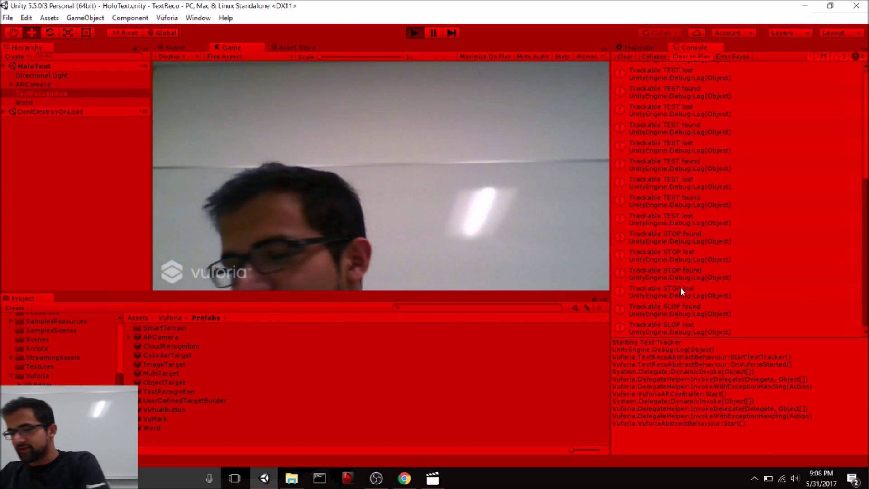
Stop Play mode and add a 2D Sprite as a child of the Word object.
{"action": "left_click", "coordinate": [412, 32]}
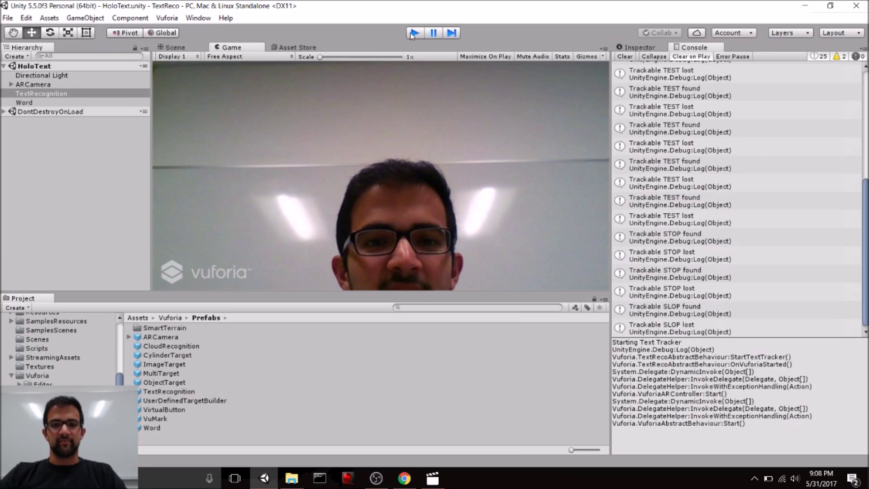
{"action": "left_click", "coordinate": [37, 102]}
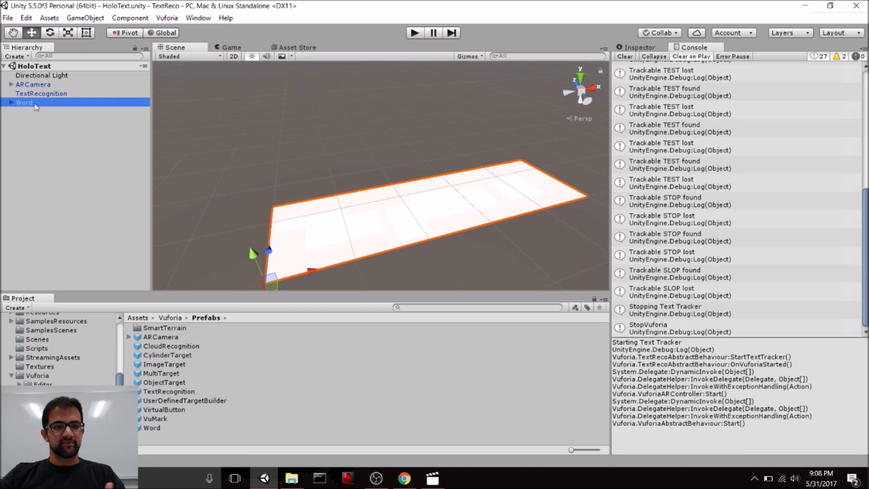
{"action": "left_click", "coordinate": [12, 103]}
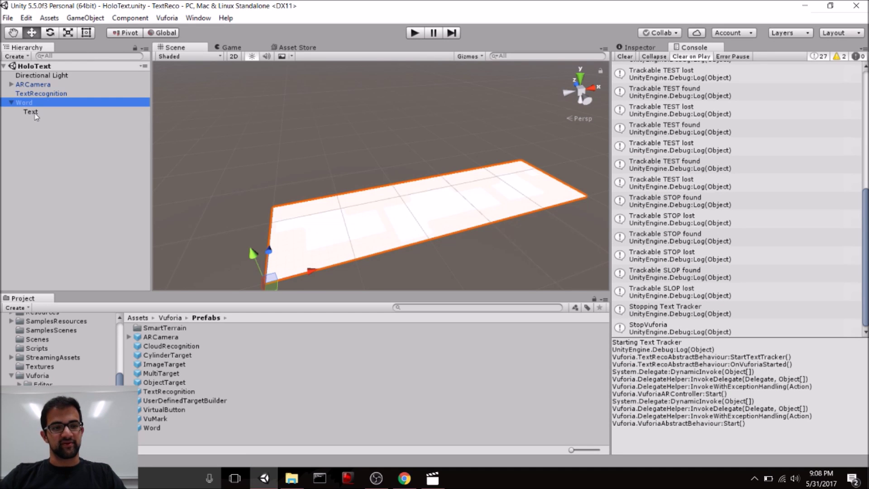
{"action": "right_click", "coordinate": [32, 107]}
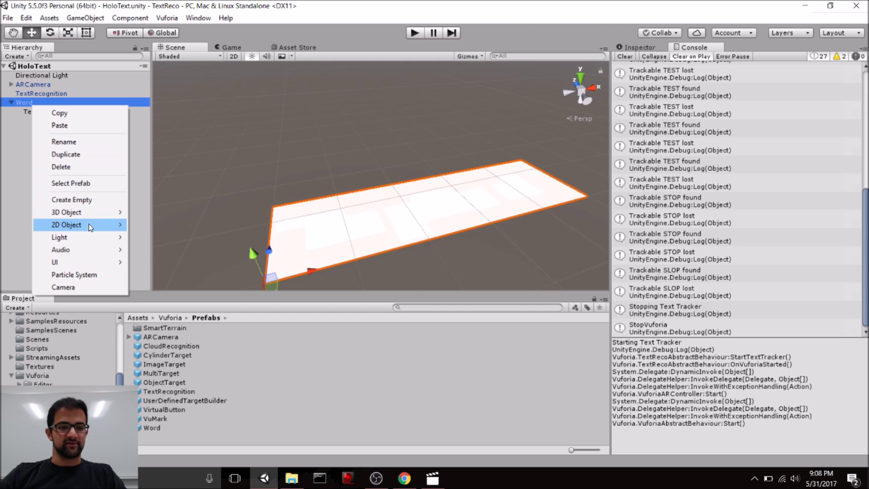
{"action": "mouse_move", "coordinate": [90, 227]}
{"action": "left_click", "coordinate": [161, 226]}
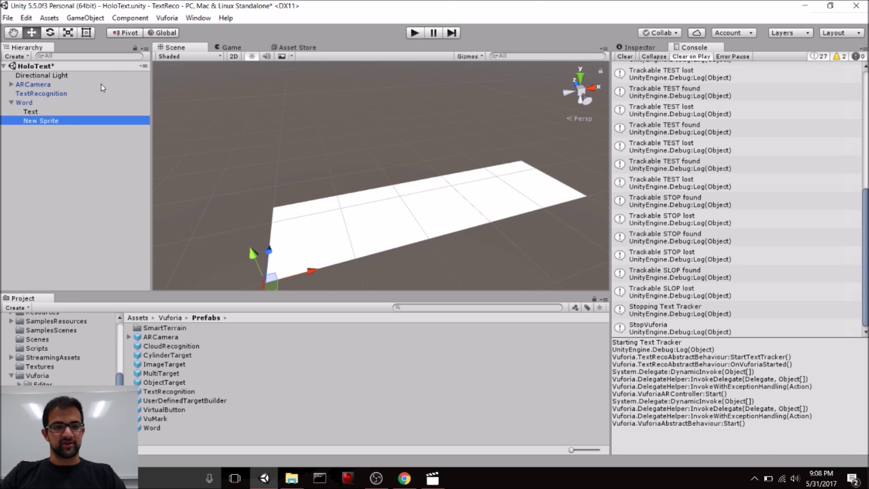
Set the New Sprite's image to vumark_texture.
{"action": "left_click", "coordinate": [634, 48]}
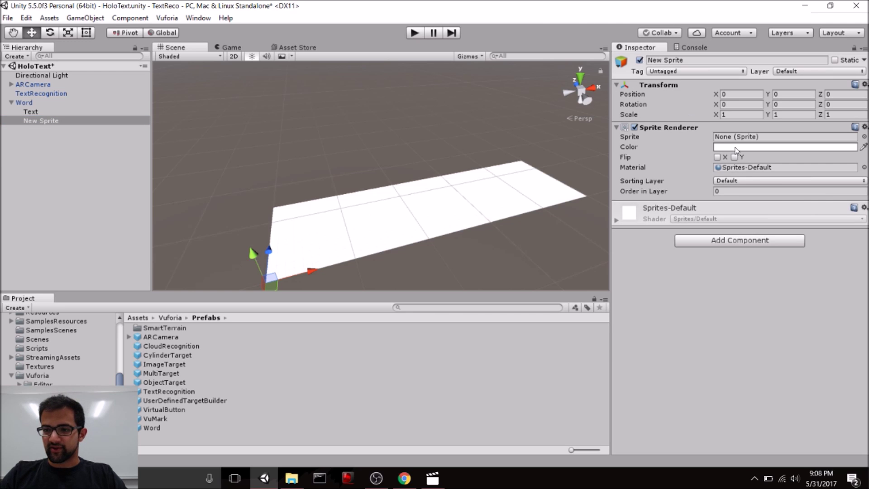
{"action": "left_click", "coordinate": [863, 137]}
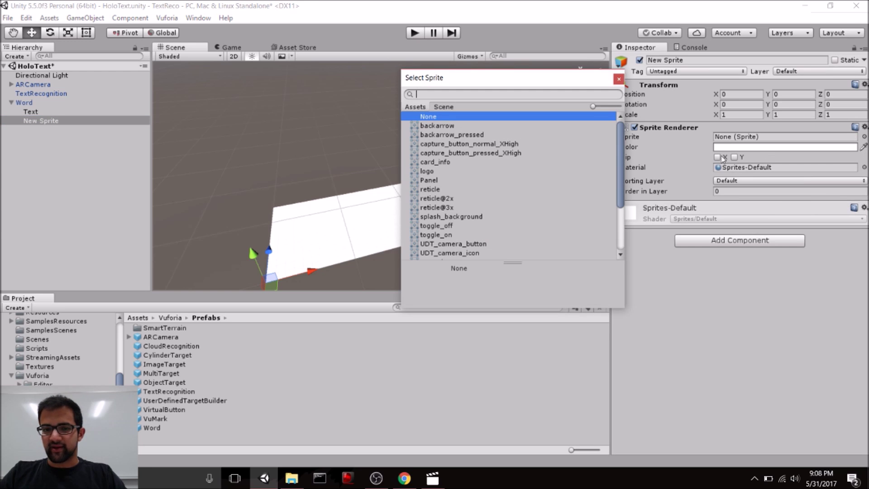
{"action": "type", "text": "vu"}
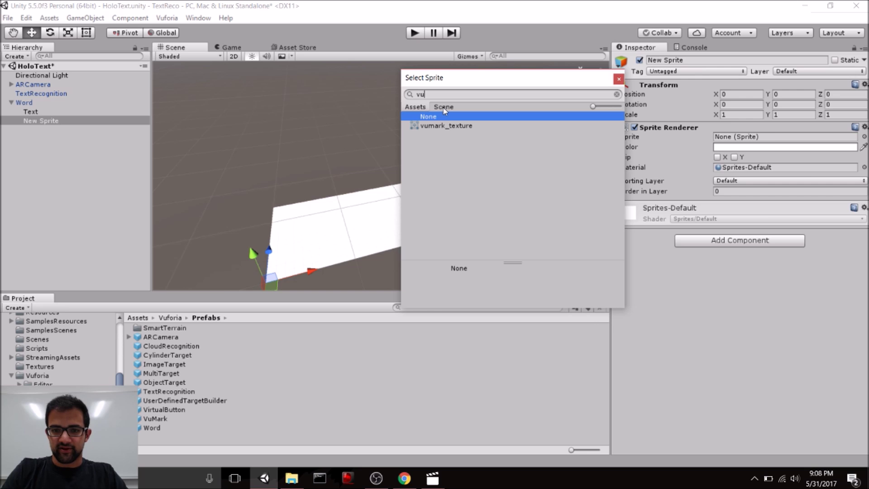
{"action": "double_click", "coordinate": [446, 126]}
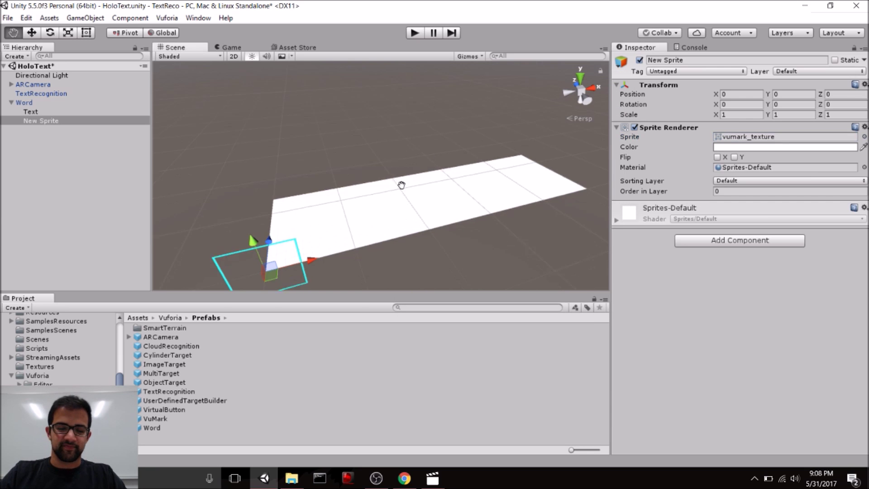
{"action": "middle_click_drag", "start_coordinate": [288, 162], "coordinate": [365, 201]}
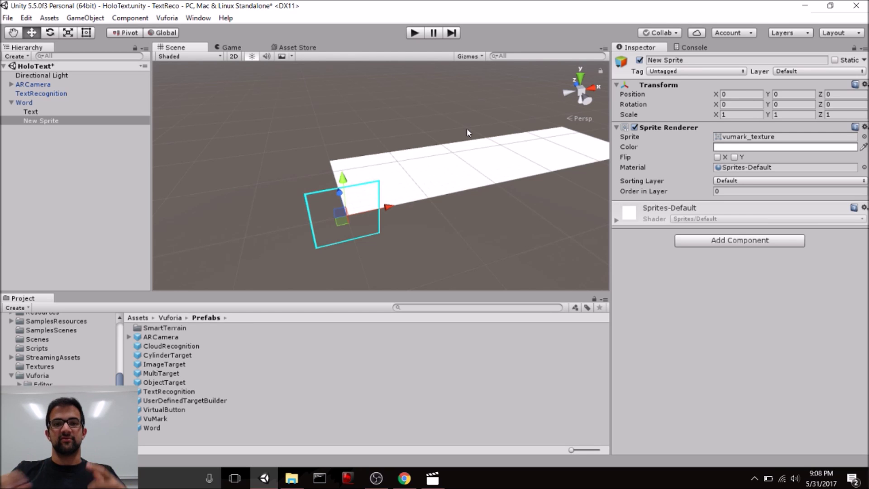
Rotate the sprite 90 on X and move it onto the word plane in Top view.
{"action": "left_click", "coordinate": [746, 104]}
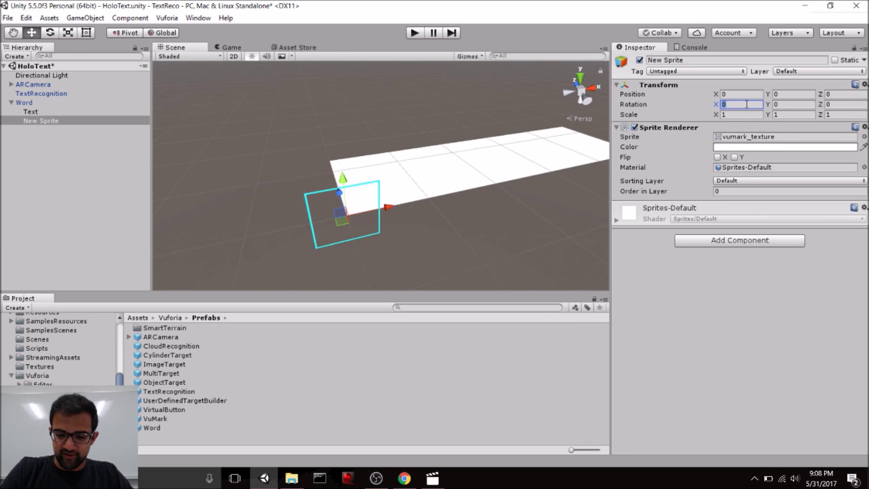
{"action": "type", "text": "90"}
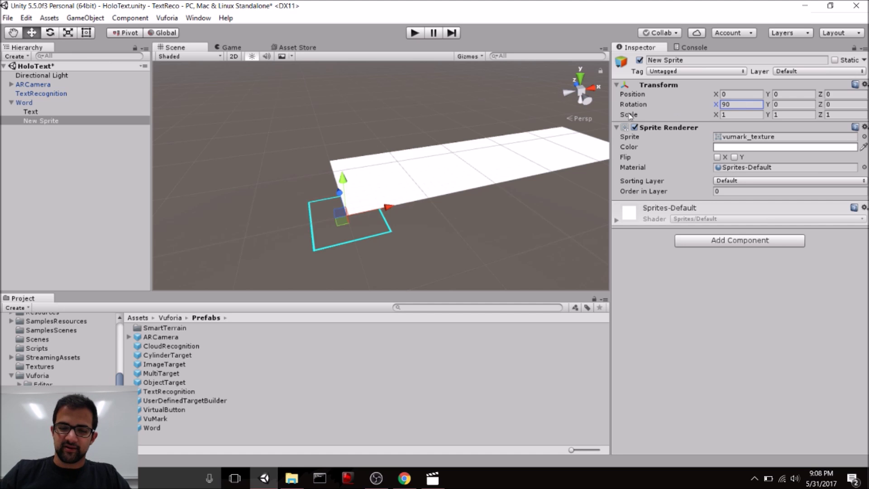
{"action": "left_click", "coordinate": [579, 78]}
{"action": "middle_click_drag", "start_coordinate": [448, 185], "coordinate": [353, 235]}
{"action": "left_click_drag", "start_coordinate": [309, 240], "coordinate": [508, 227]}
{"action": "middle_click_drag", "start_coordinate": [472, 207], "coordinate": [374, 199]}
{"action": "left_click_drag", "start_coordinate": [362, 190], "coordinate": [368, 159]}
{"action": "middle_click_drag", "start_coordinate": [450, 182], "coordinate": [514, 190]}
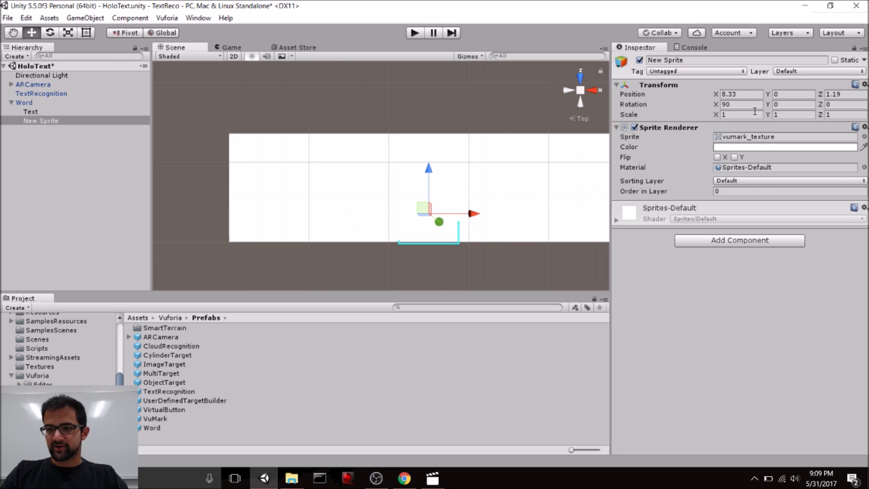
Scale the sprite to 5 by 2 to frame the plane, then save the scene.
{"action": "left_click", "coordinate": [753, 115]}
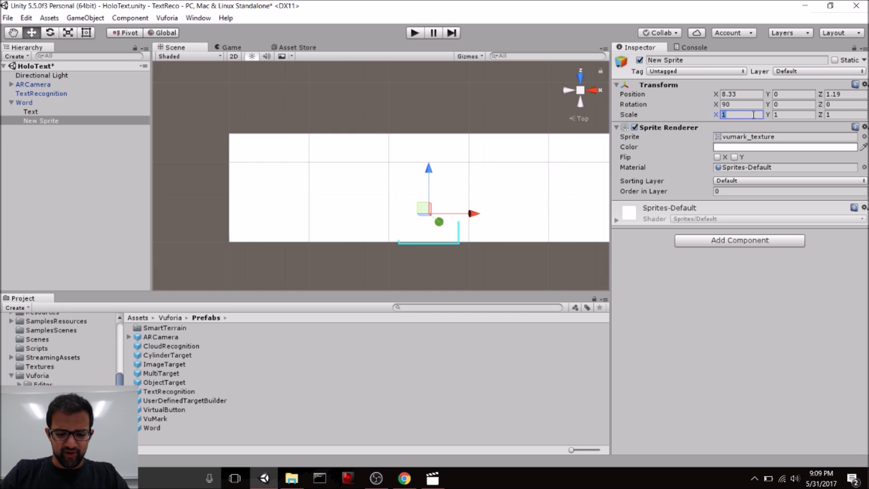
{"action": "type", "text": "5"}
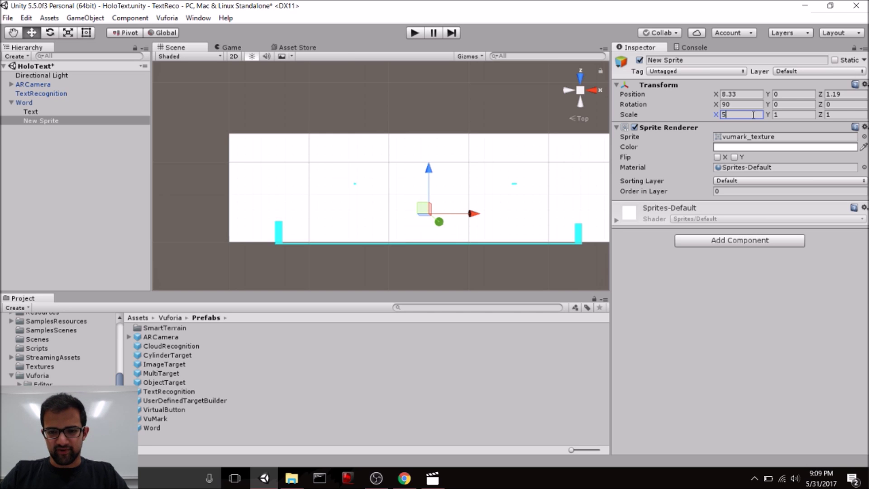
{"action": "left_click", "coordinate": [791, 116]}
{"action": "type", "text": "2"}
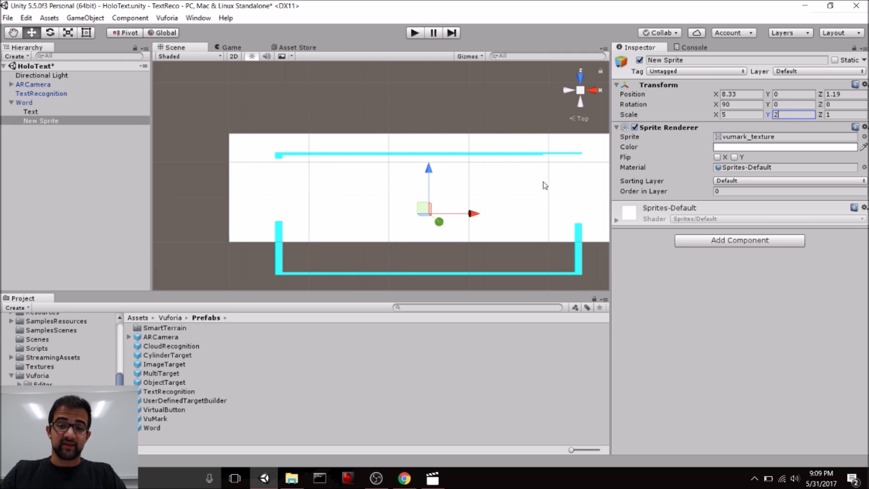
{"action": "left_click_drag", "start_coordinate": [431, 171], "coordinate": [431, 145]}
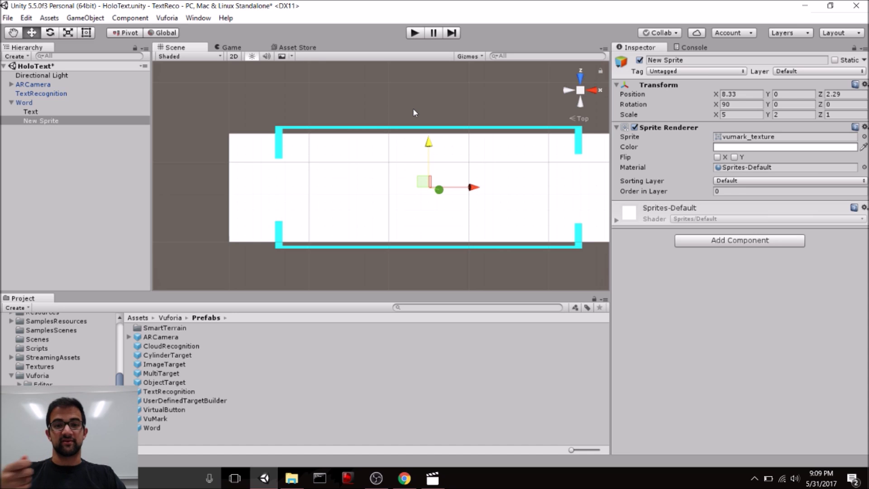
{"action": "key", "text": "ctrl+s"}
{"action": "middle_click_drag", "start_coordinate": [461, 141], "coordinate": [406, 140]}
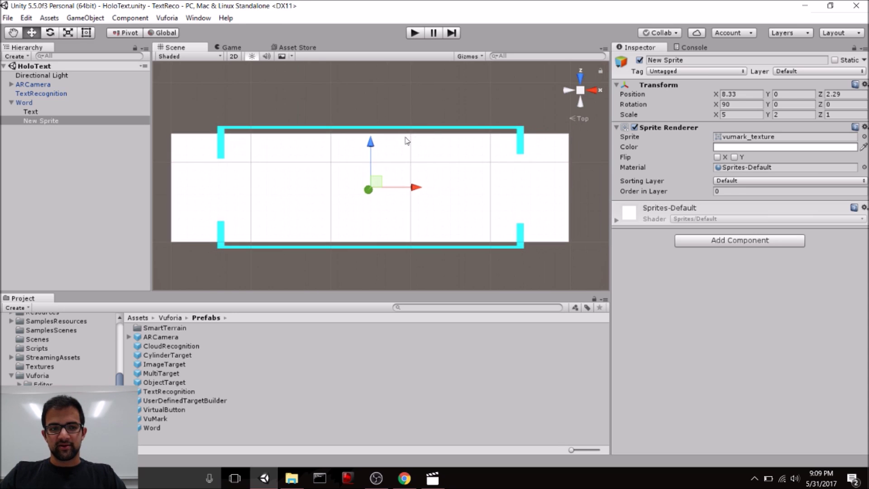
{"action": "left_click", "coordinate": [11, 102]}
Select Word, run the scene in Play mode, then stop the test.
{"action": "left_click", "coordinate": [23, 104]}
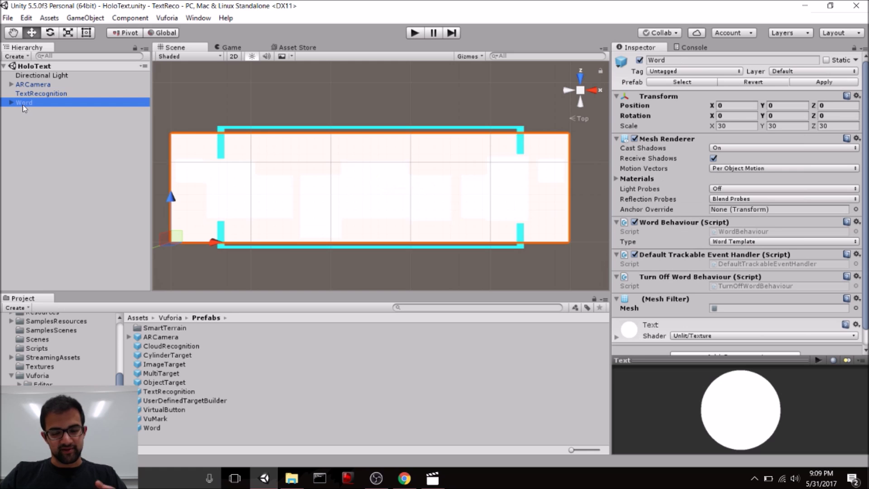
{"action": "left_click", "coordinate": [414, 33]}
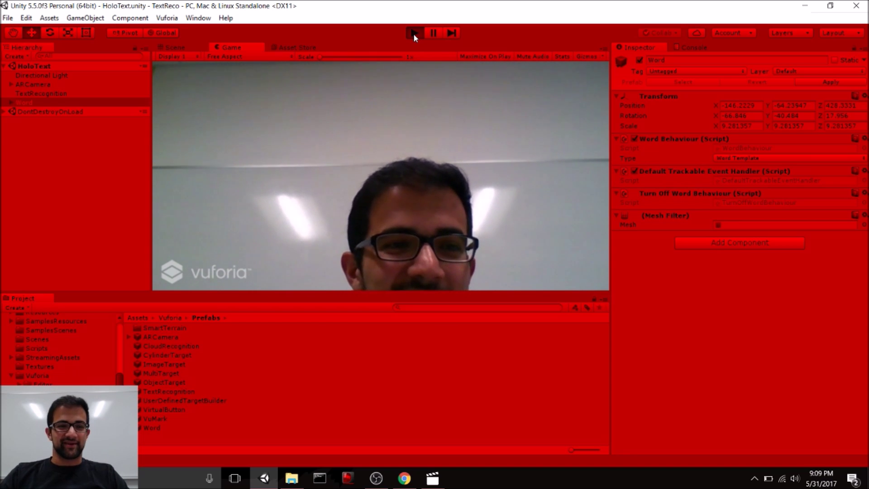
{"action": "left_click", "coordinate": [414, 33]}
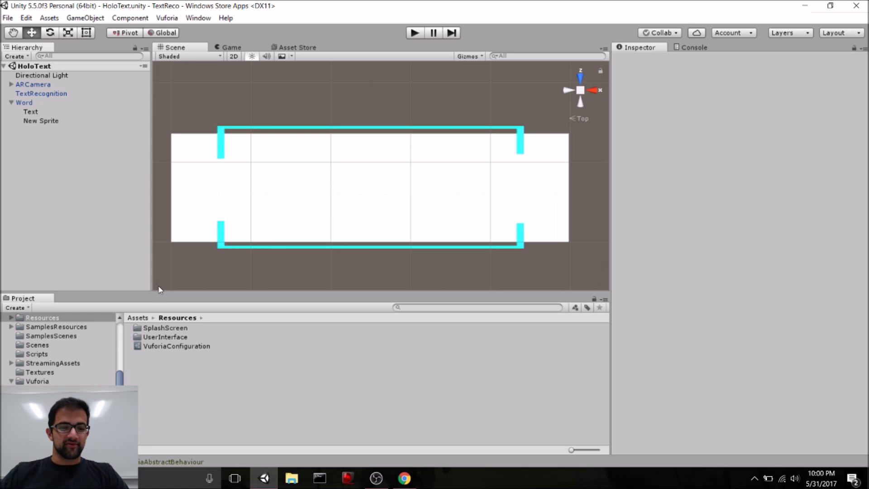
Add a new camera to the scene and name it HololensCamera.
{"action": "scroll", "coordinate": [11, 381], "scroll_direction": "up", "scroll_amount": 3}
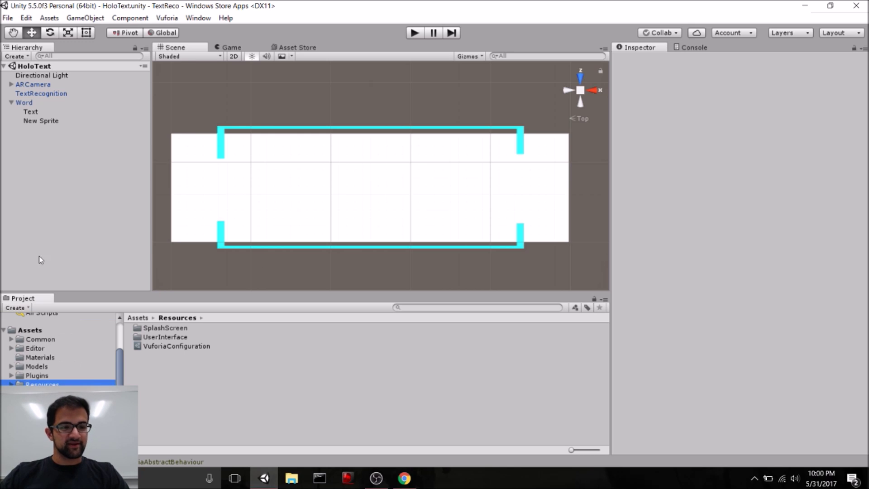
{"action": "right_click", "coordinate": [54, 171]}
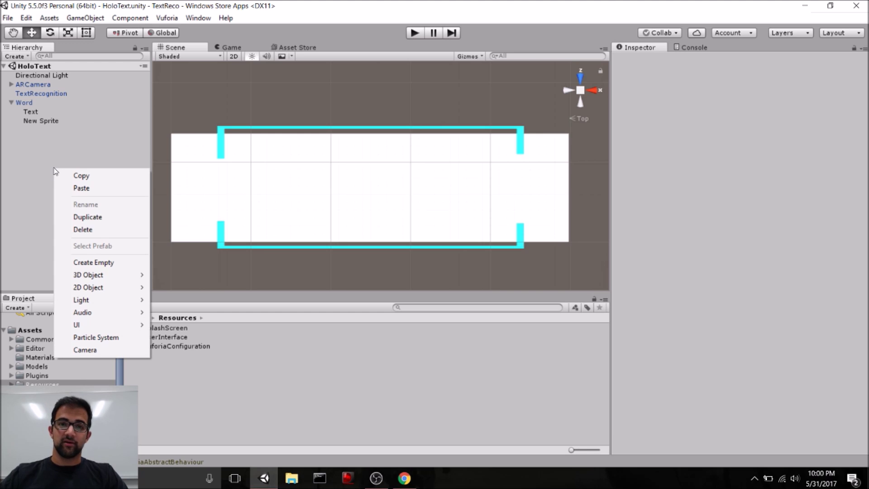
{"action": "left_click", "coordinate": [85, 350]}
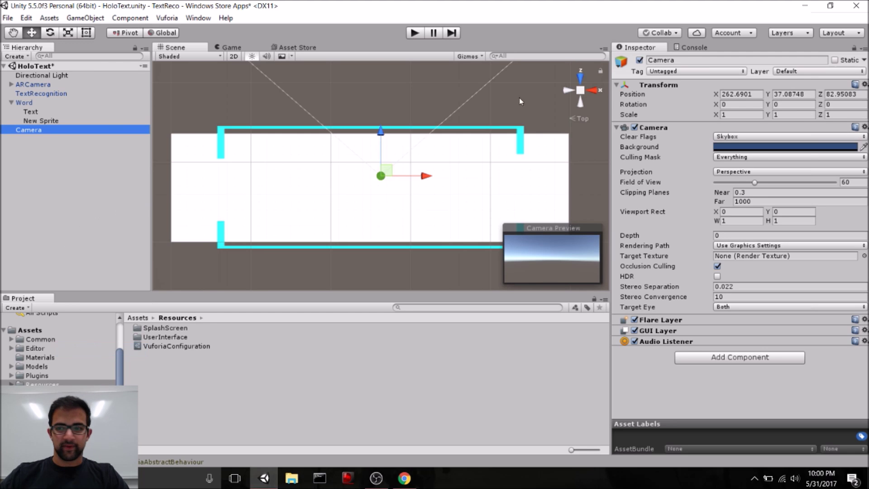
{"action": "left_click", "coordinate": [658, 60]}
{"action": "type", "text": "Holo"}
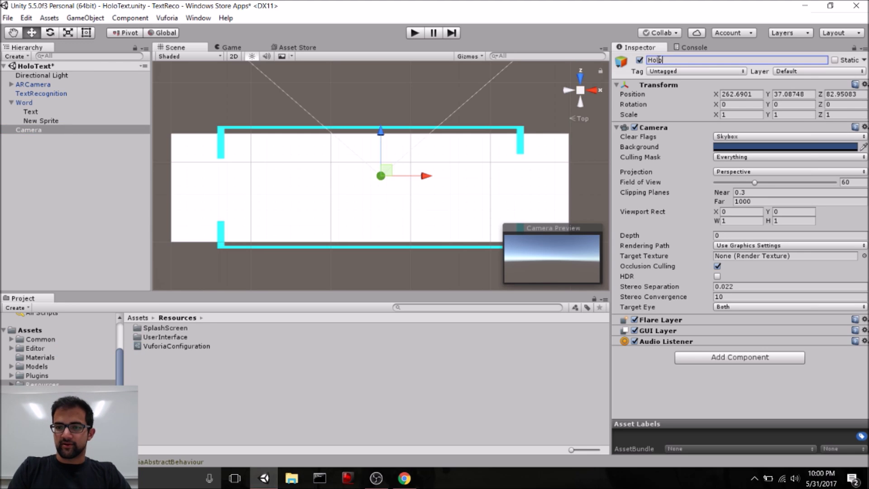
{"action": "type", "text": "lensCamera"}
{"action": "key", "text": "Return"}
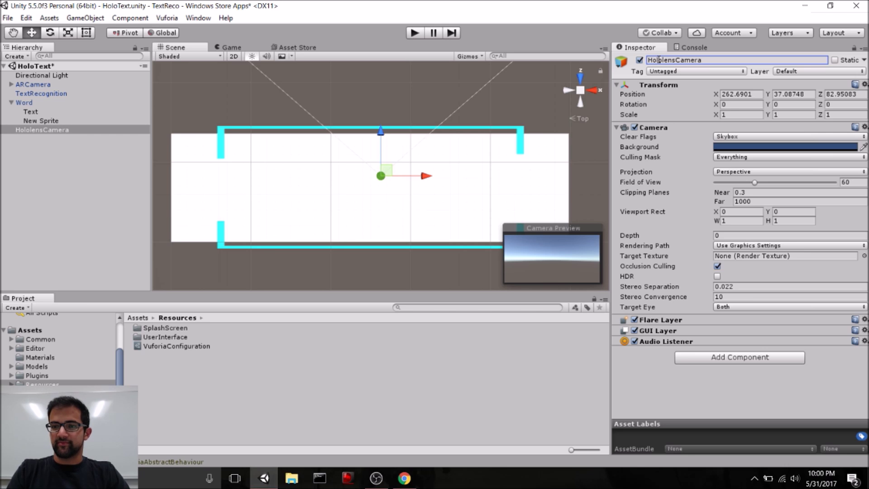
Make HololensCamera clear to a solid black background with a 0.85 near clipping plane.
{"action": "left_click", "coordinate": [736, 136]}
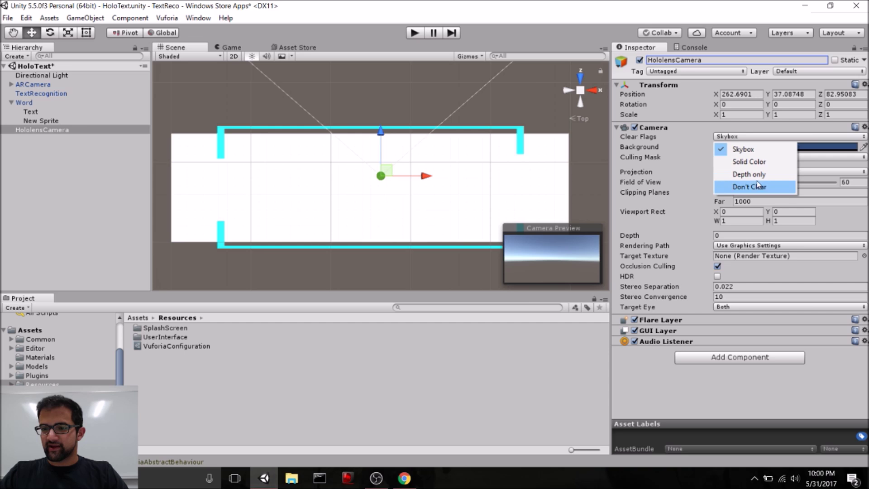
{"action": "left_click", "coordinate": [760, 163]}
{"action": "left_click", "coordinate": [758, 146]}
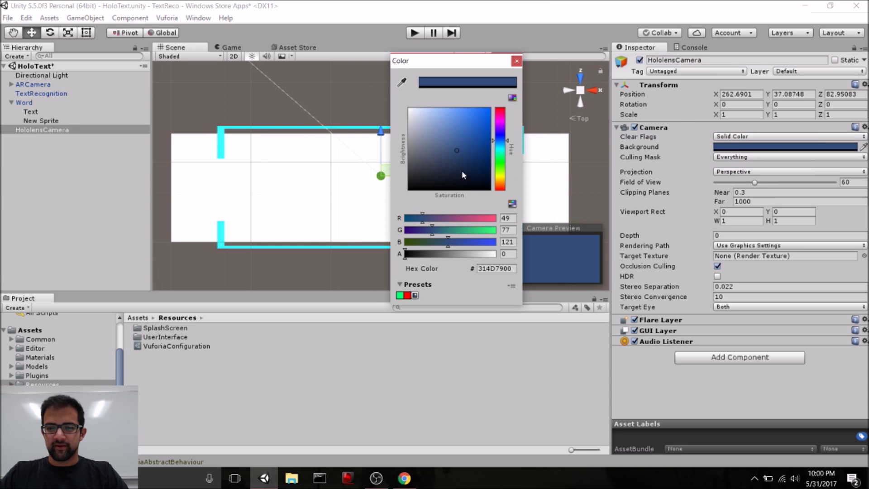
{"action": "left_click_drag", "start_coordinate": [461, 170], "coordinate": [514, 177]}
{"action": "left_click", "coordinate": [516, 60]}
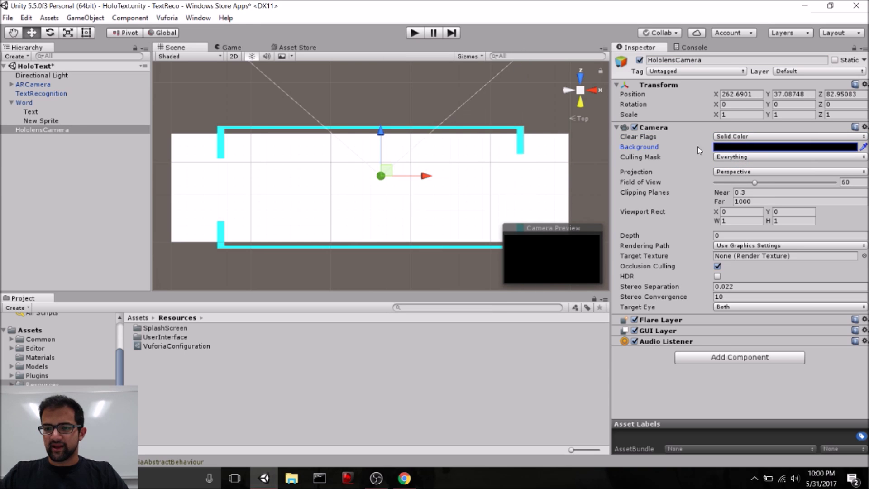
{"action": "left_click", "coordinate": [742, 192]}
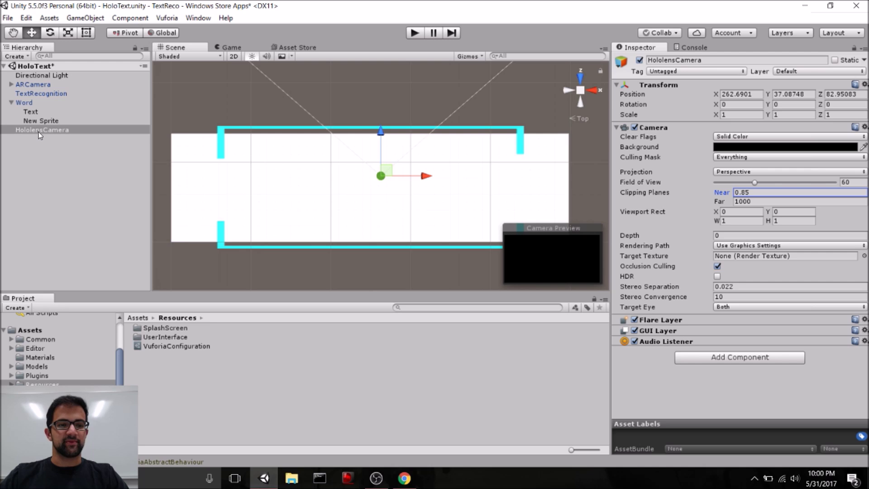
Set Vuforia's eyewear type to Optical See-Through with the HoloLens see-through configuration.
{"action": "left_click", "coordinate": [34, 86]}
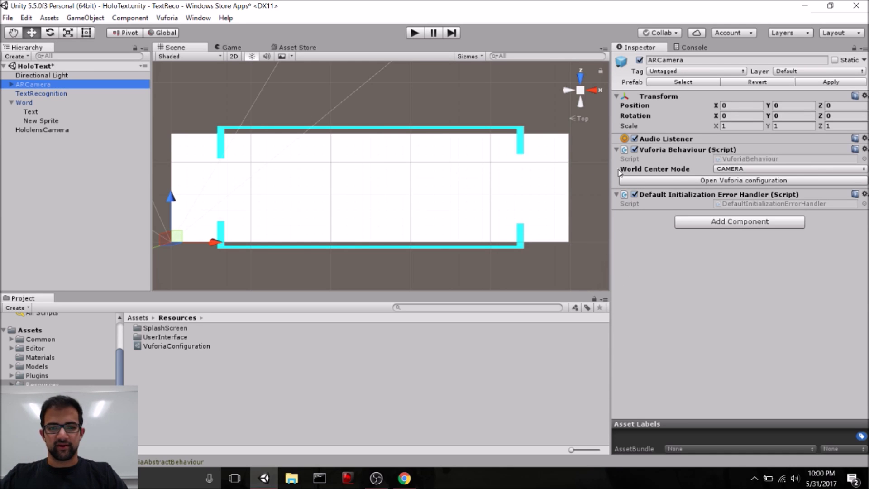
{"action": "left_click", "coordinate": [681, 180]}
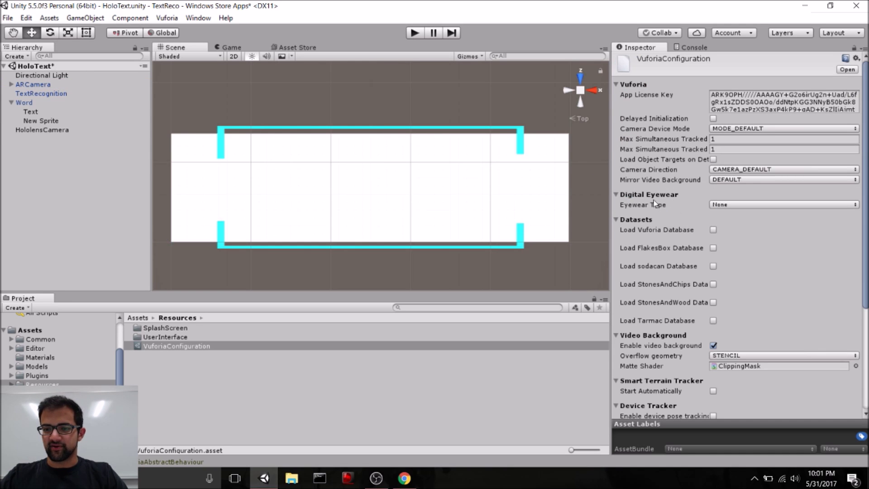
{"action": "left_click", "coordinate": [714, 205]}
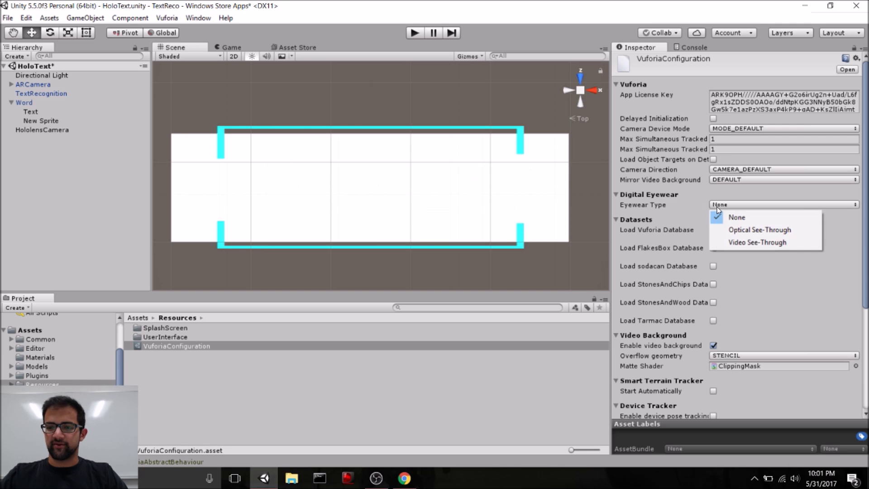
{"action": "left_click", "coordinate": [740, 230]}
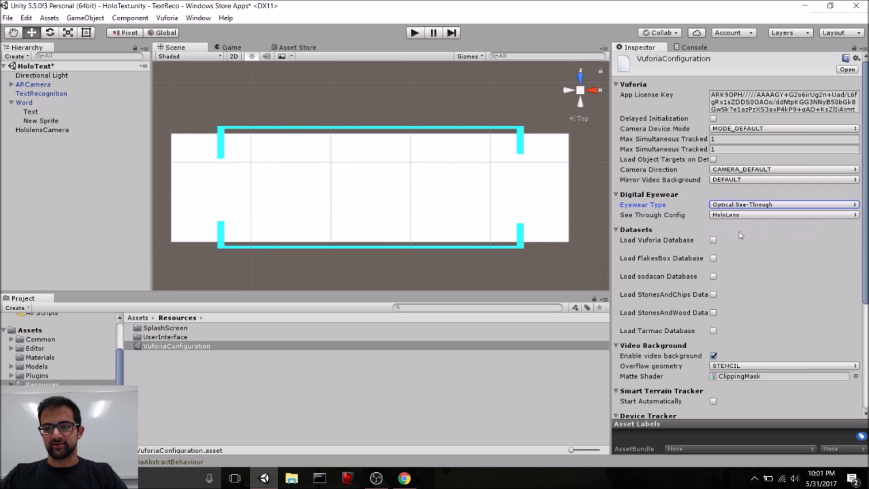
{"action": "left_click", "coordinate": [738, 215]}
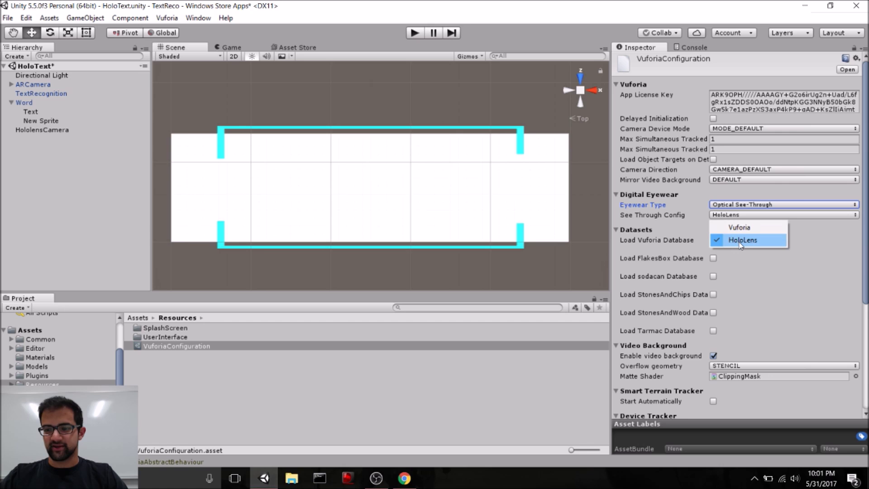
{"action": "left_click", "coordinate": [737, 237]}
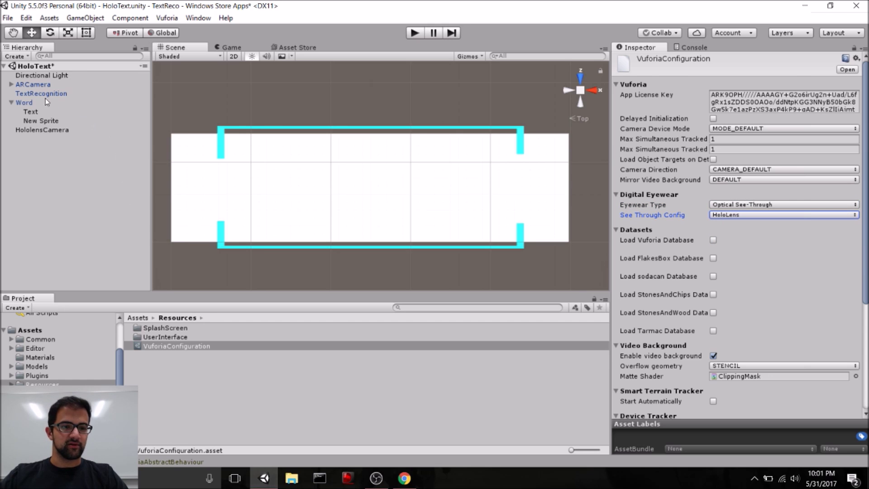
Anchor the ARCamera to HololensCamera and place HololensCamera at position 0,0,0.
{"action": "left_click", "coordinate": [45, 87]}
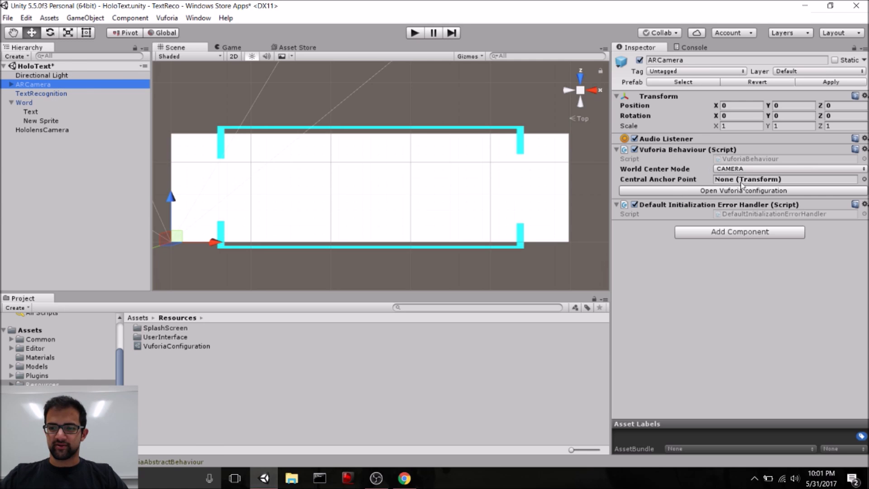
{"action": "left_click_drag", "start_coordinate": [45, 130], "coordinate": [740, 181]}
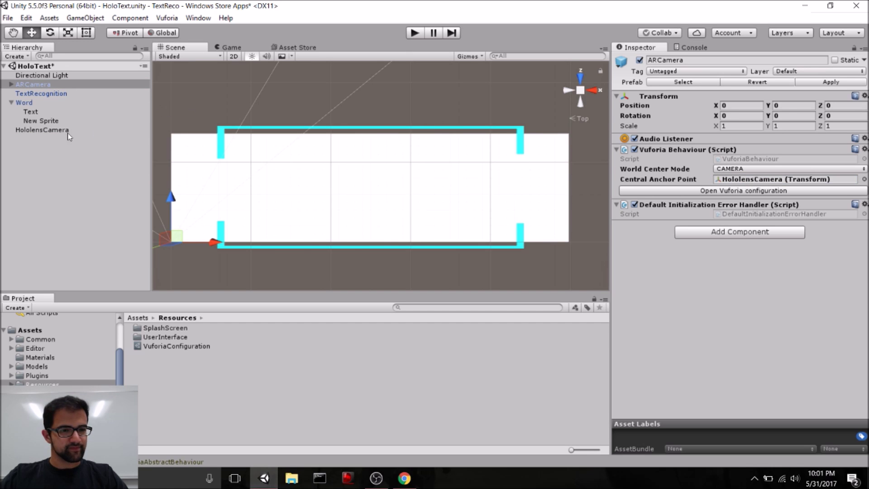
{"action": "left_click", "coordinate": [54, 131]}
{"action": "left_click", "coordinate": [746, 93]}
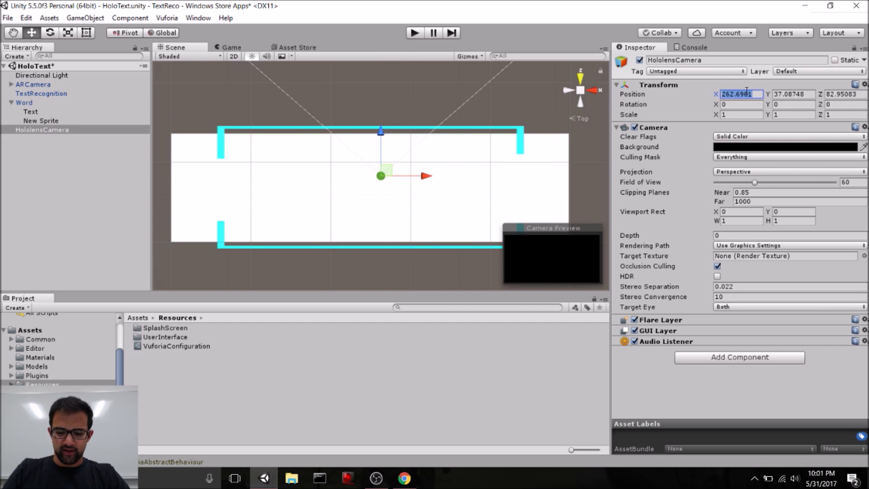
{"action": "key", "text": "Tab"}
{"action": "type", "text": "0"}
{"action": "key", "text": "Tab"}
{"action": "type", "text": "0"}
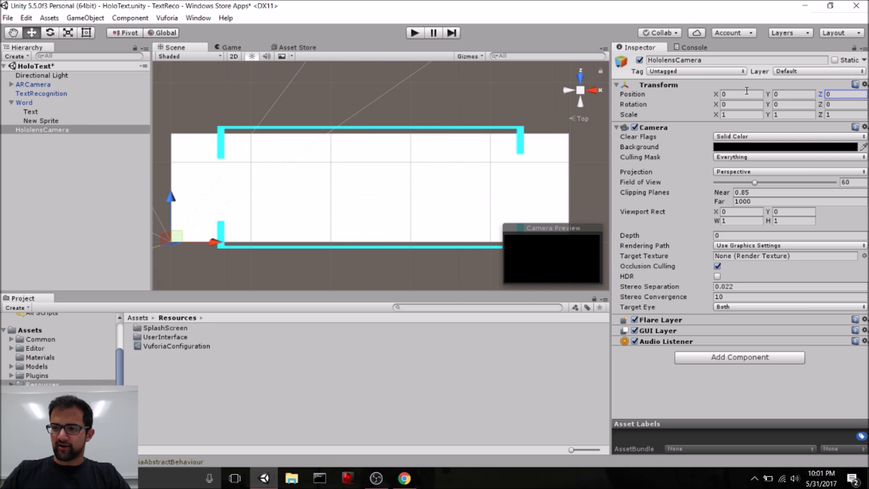
Show the Windows Store player settings from the Build Settings window.
{"action": "left_click", "coordinate": [8, 18]}
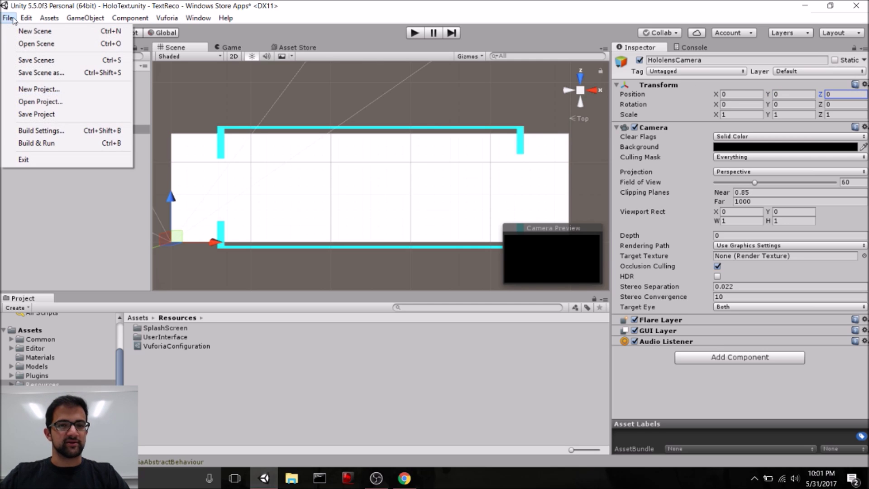
{"action": "left_click", "coordinate": [65, 130]}
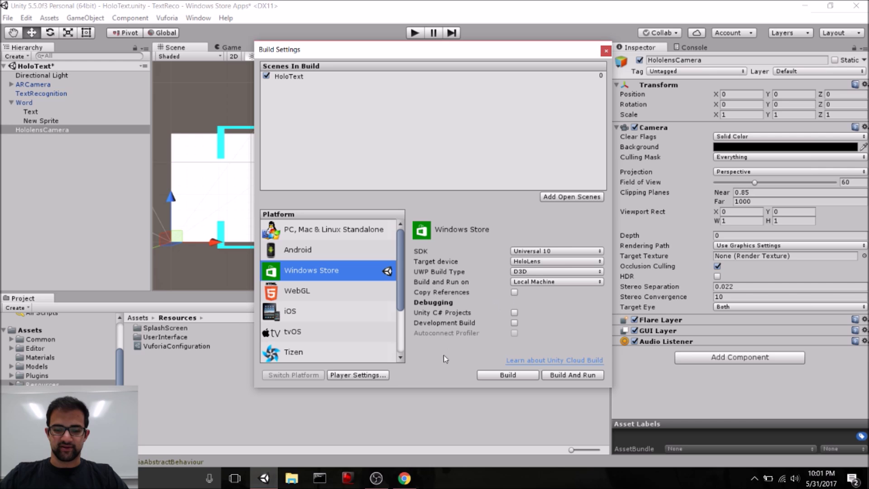
{"action": "left_click", "coordinate": [385, 375]}
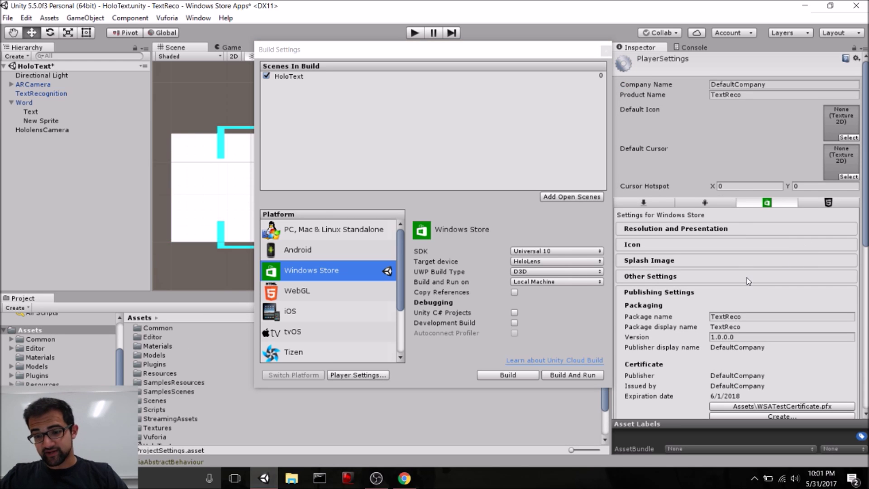
Expand the Other Settings and Publishing Settings sections of the Windows Store player settings.
{"action": "scroll", "coordinate": [686, 294], "scroll_direction": "down", "scroll_amount": 2}
{"action": "left_click", "coordinate": [674, 210]}
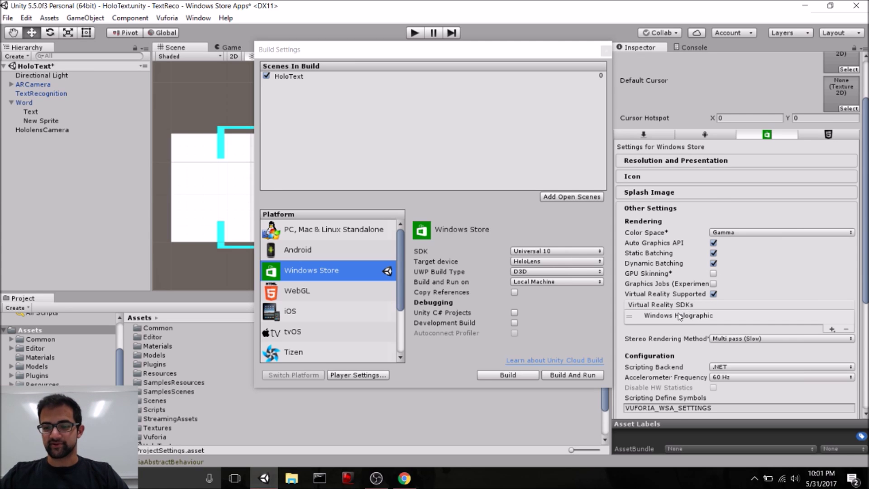
{"action": "scroll", "coordinate": [676, 322], "scroll_direction": "down", "scroll_amount": 5}
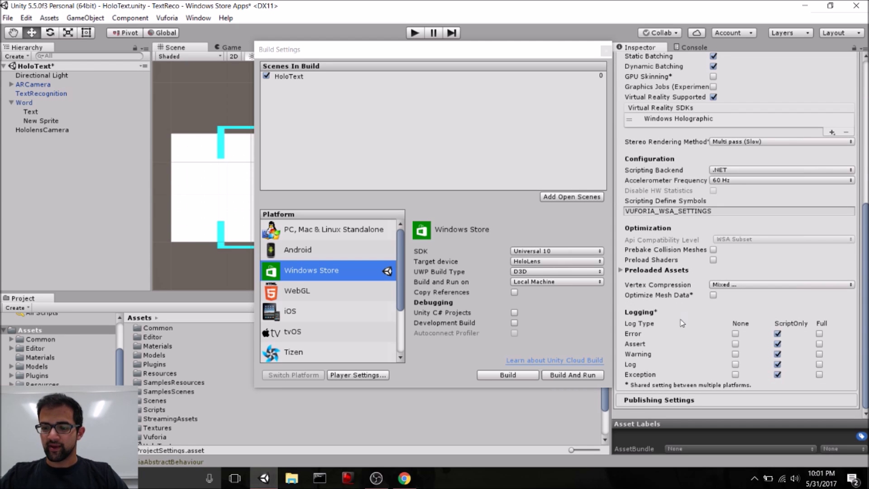
{"action": "left_click", "coordinate": [683, 400]}
Check the WebCam, Microphone, InternetClient and SpatialPerception capabilities, then close Build Settings.
{"action": "scroll", "coordinate": [665, 317], "scroll_direction": "down", "scroll_amount": 10}
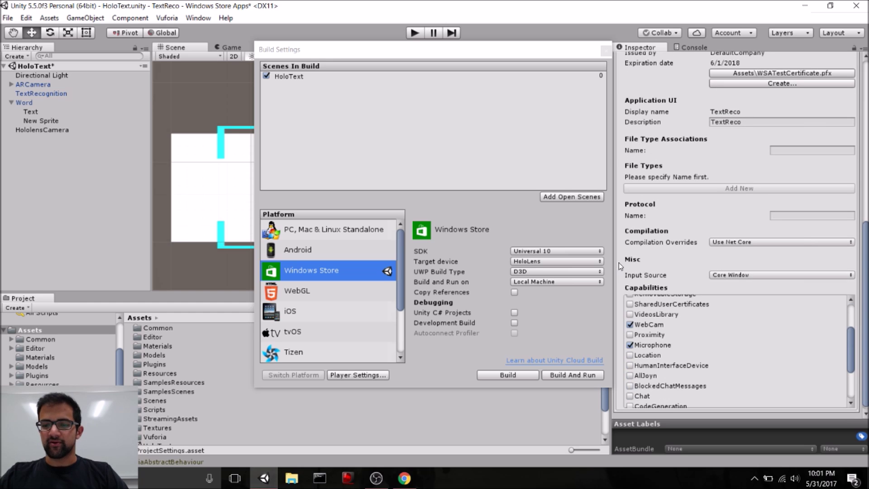
{"action": "scroll", "coordinate": [620, 261], "scroll_direction": "down", "scroll_amount": 1}
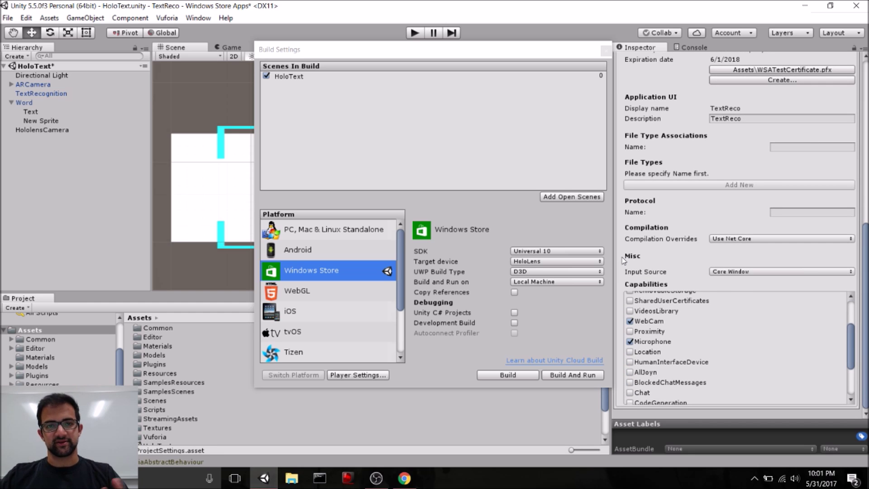
{"action": "left_click_drag", "start_coordinate": [854, 348], "coordinate": [853, 320]}
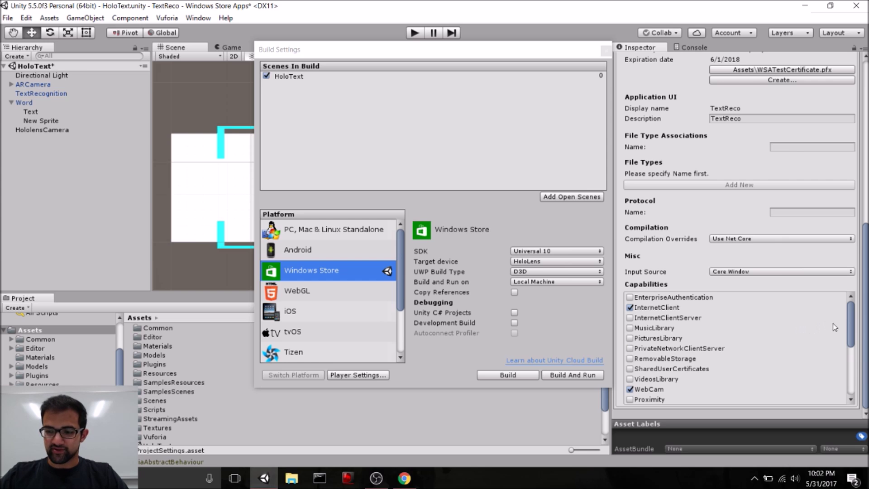
{"action": "left_click_drag", "start_coordinate": [851, 327], "coordinate": [845, 384]}
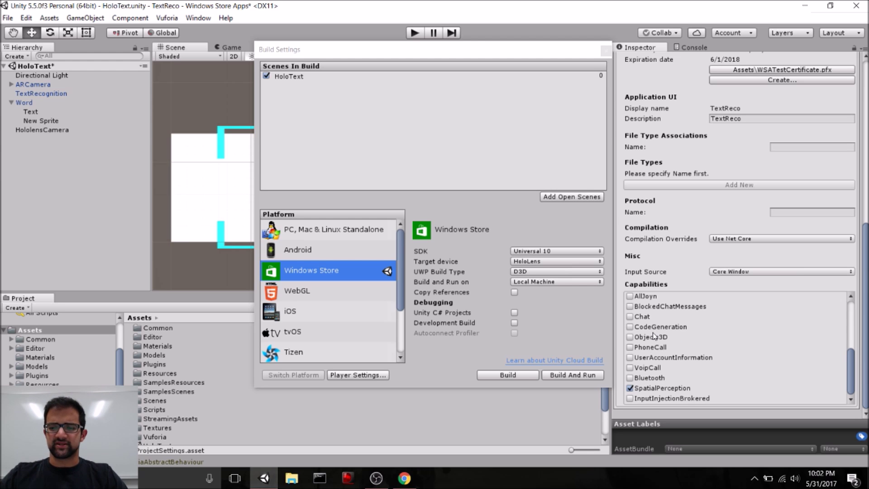
{"action": "scroll", "coordinate": [678, 289], "scroll_direction": "up", "scroll_amount": 5}
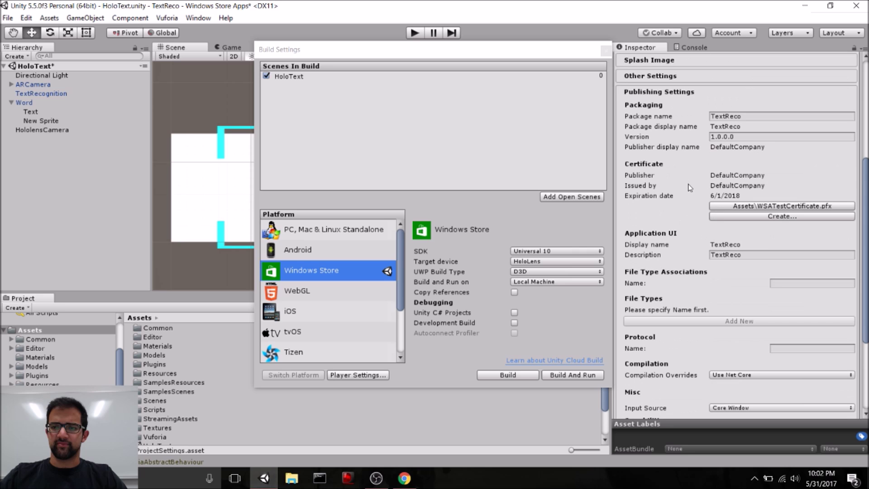
{"action": "scroll", "coordinate": [688, 188], "scroll_direction": "down", "scroll_amount": 5}
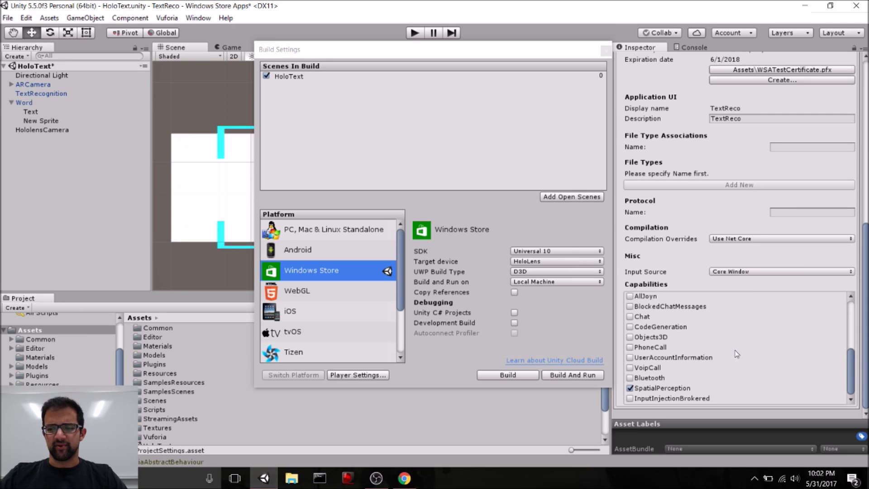
{"action": "left_click_drag", "start_coordinate": [850, 373], "coordinate": [852, 320]}
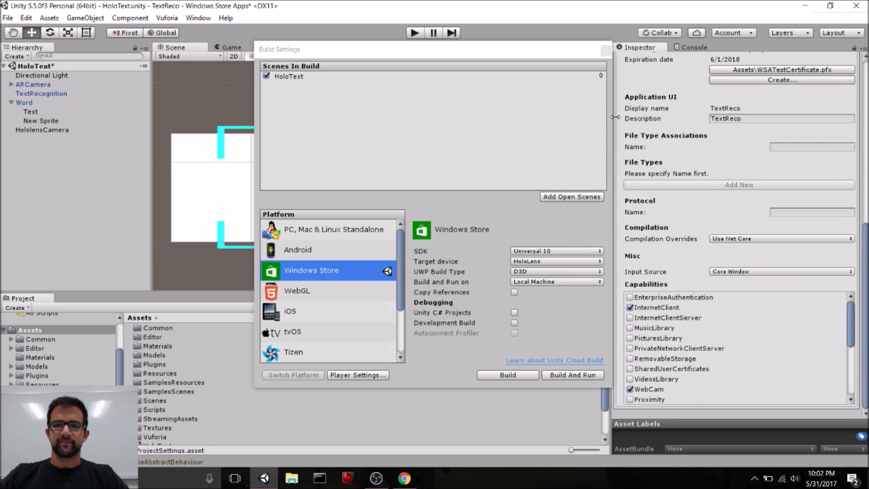
{"action": "left_click", "coordinate": [605, 53]}
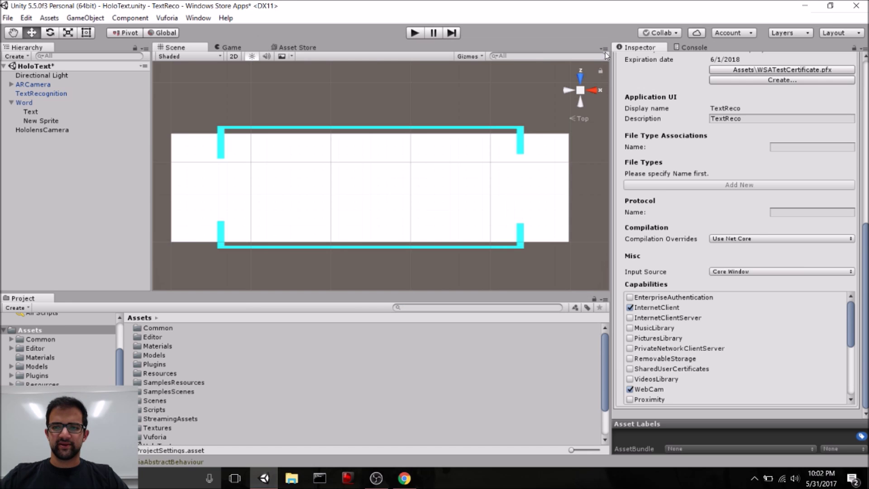
Set Fastest as the Windows Store default quality level and save with Ctrl+S.
{"action": "left_click", "coordinate": [27, 17]}
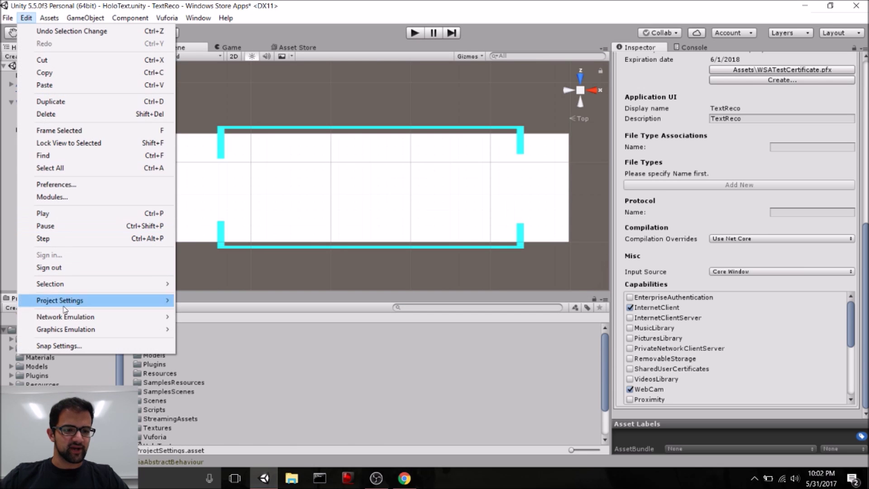
{"action": "mouse_move", "coordinate": [100, 305]}
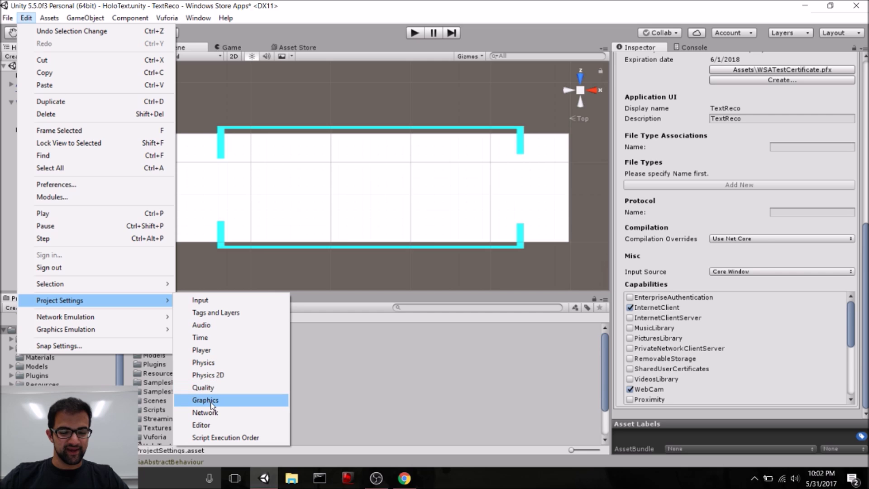
{"action": "left_click", "coordinate": [216, 388]}
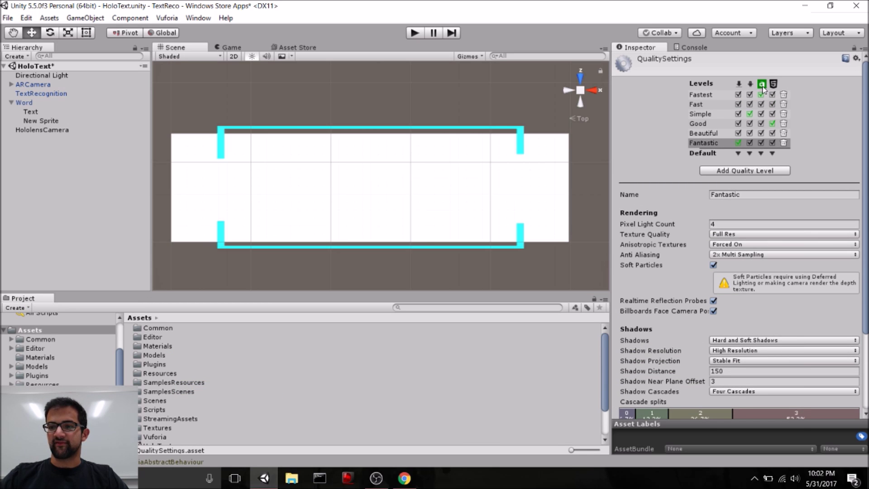
{"action": "left_click", "coordinate": [761, 154]}
{"action": "left_click", "coordinate": [785, 168]}
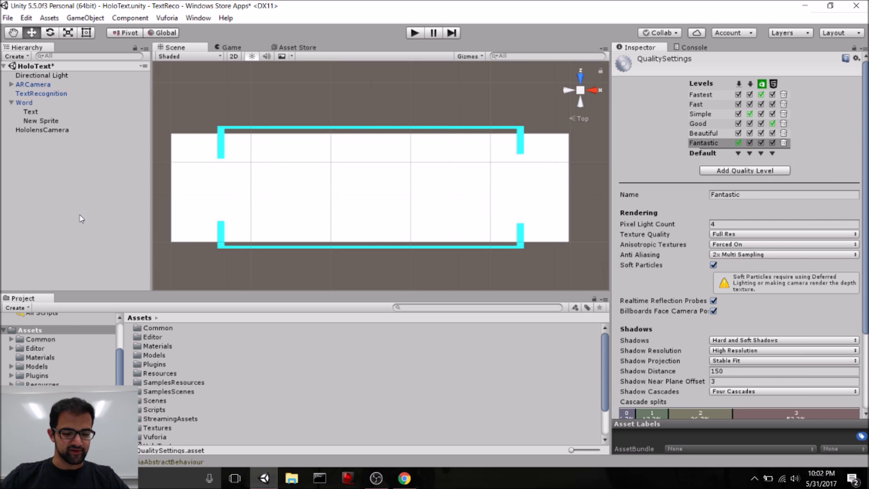
{"action": "key", "text": "ctrl+s"}
Review HololensCamera's solid black background and 0.85 near clip, then collapse the Word object.
{"action": "left_click", "coordinate": [50, 130]}
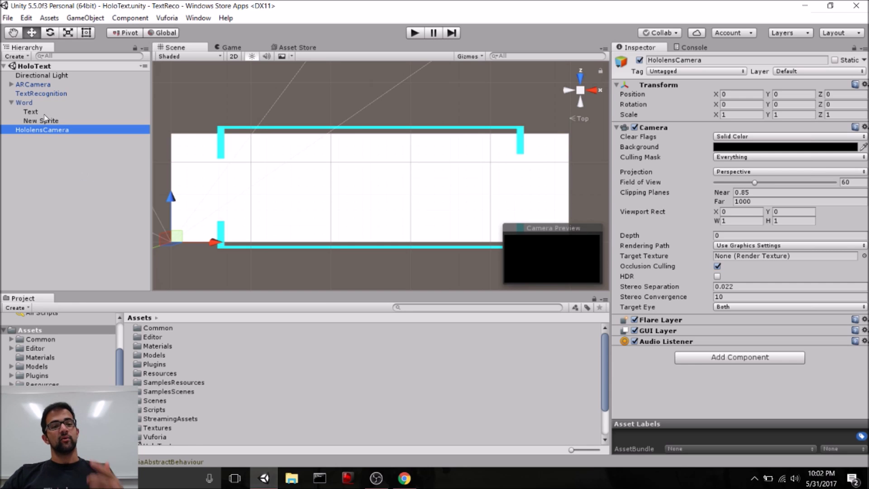
{"action": "left_click", "coordinate": [12, 103]}
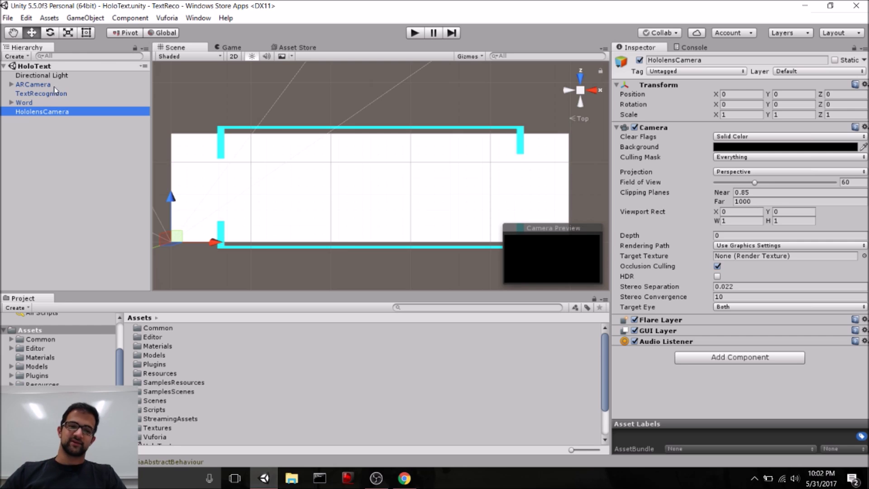
Add a trial ImageTarget from Vuforia Prefabs, delete it, and inspect TextRecognition's word list.
{"action": "double_click", "coordinate": [155, 436]}
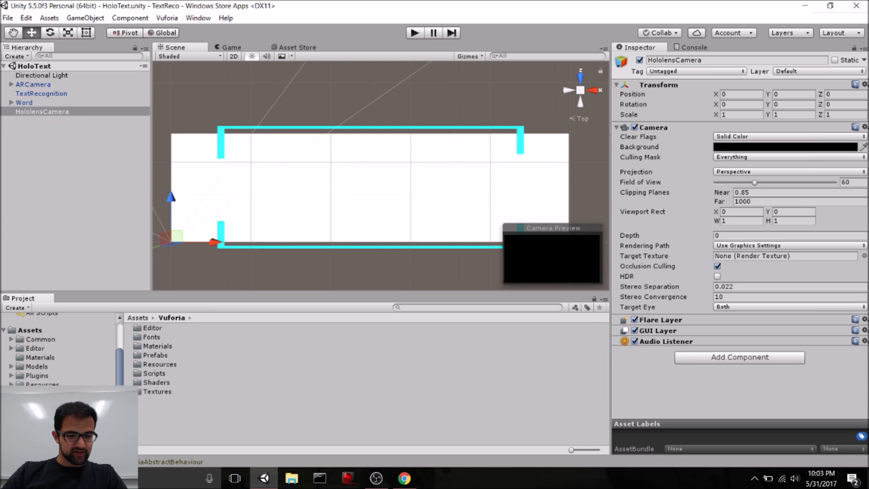
{"action": "left_click", "coordinate": [164, 357]}
{"action": "double_click", "coordinate": [164, 356]}
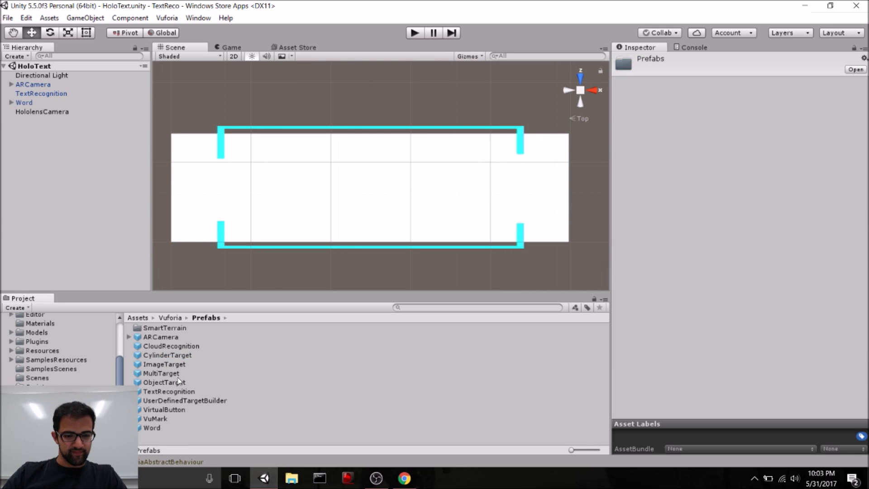
{"action": "left_click_drag", "start_coordinate": [167, 366], "coordinate": [57, 188]}
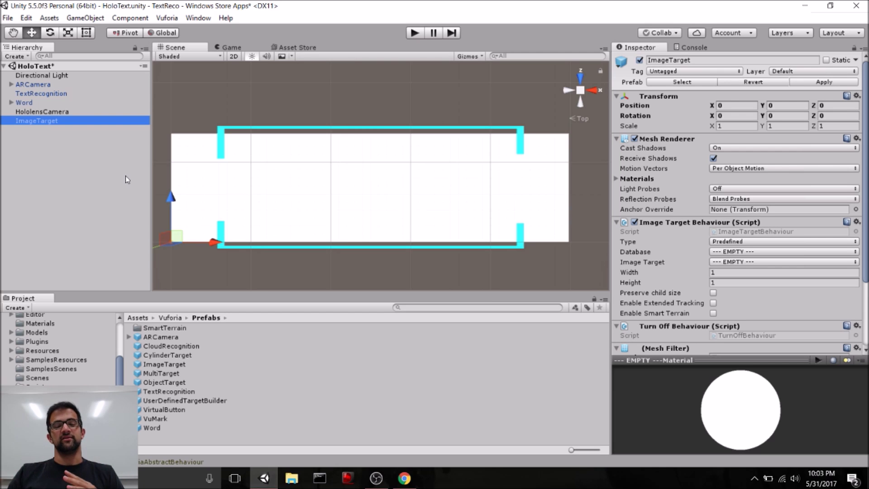
{"action": "left_click", "coordinate": [55, 112]}
{"action": "left_click", "coordinate": [55, 121]}
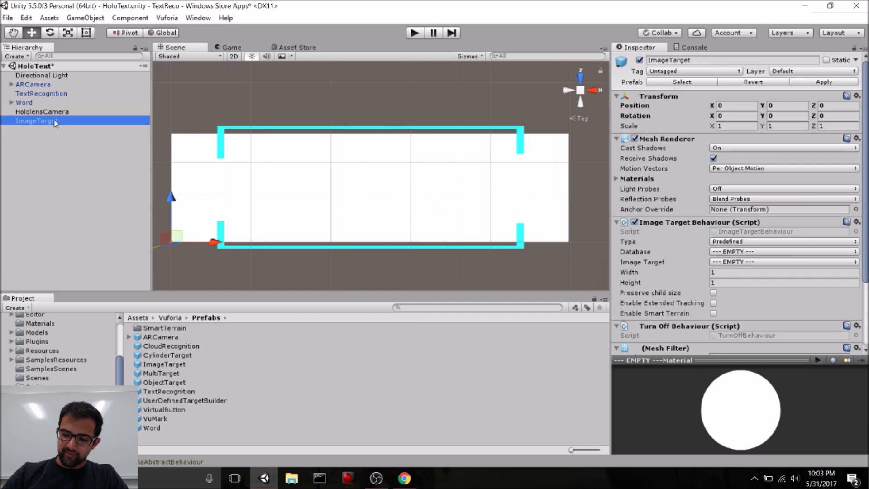
{"action": "key", "text": "Delete"}
{"action": "left_click", "coordinate": [50, 93]}
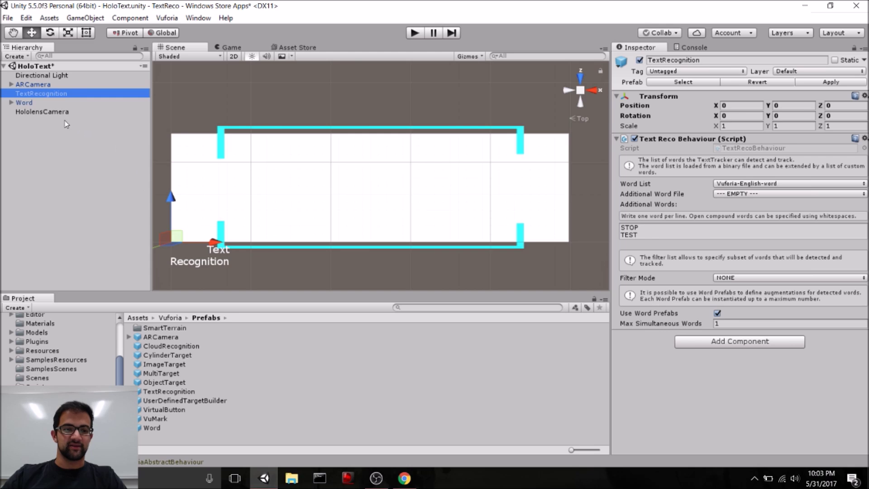
Review the Word object's Word Template behaviour and its trackable event handler scripts.
{"action": "left_click", "coordinate": [54, 103]}
{"action": "scroll", "coordinate": [704, 252], "scroll_direction": "down", "scroll_amount": 1}
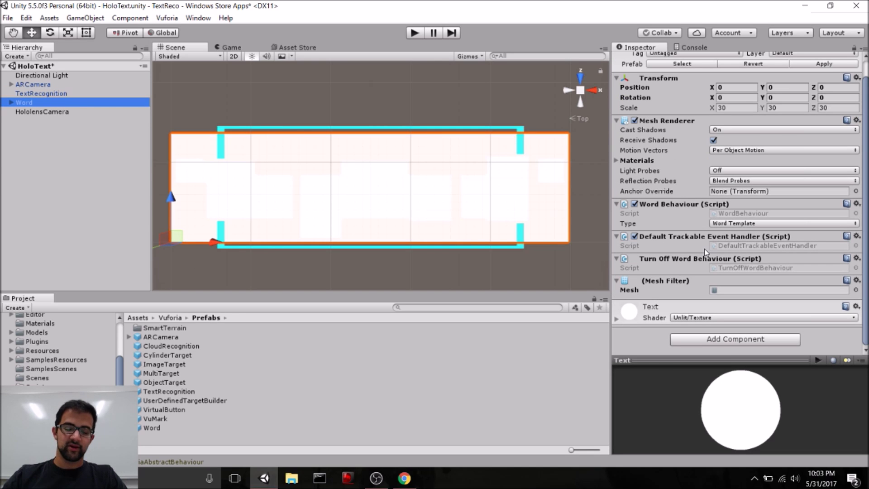
{"action": "scroll", "coordinate": [700, 231], "scroll_direction": "up", "scroll_amount": 1}
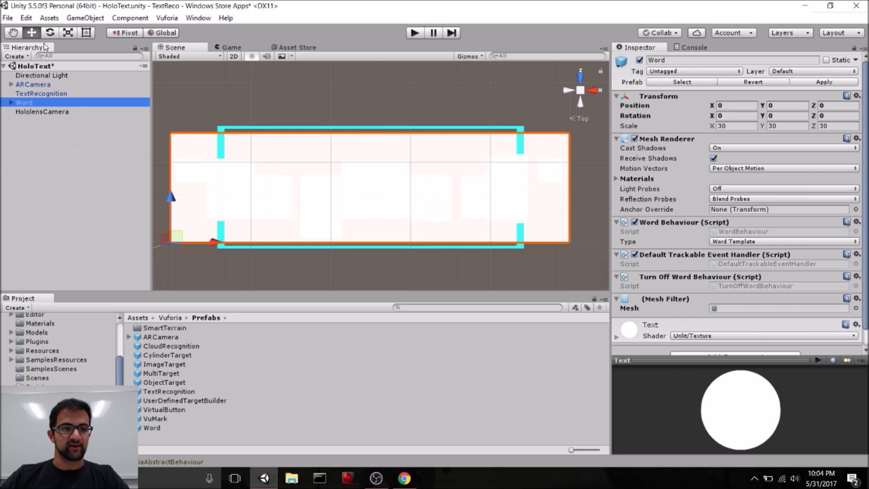
{"action": "left_click", "coordinate": [8, 18]}
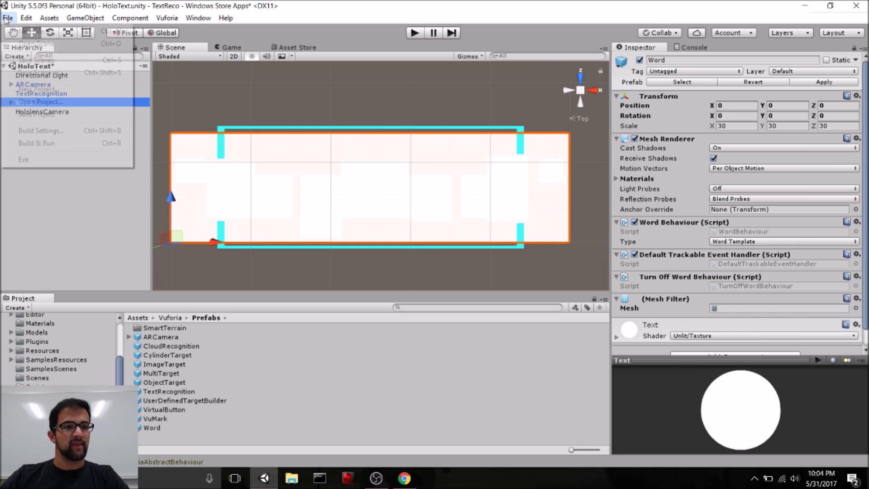
Build for Windows Store into the Builds folder of the TextReco project.
{"action": "left_click", "coordinate": [66, 132]}
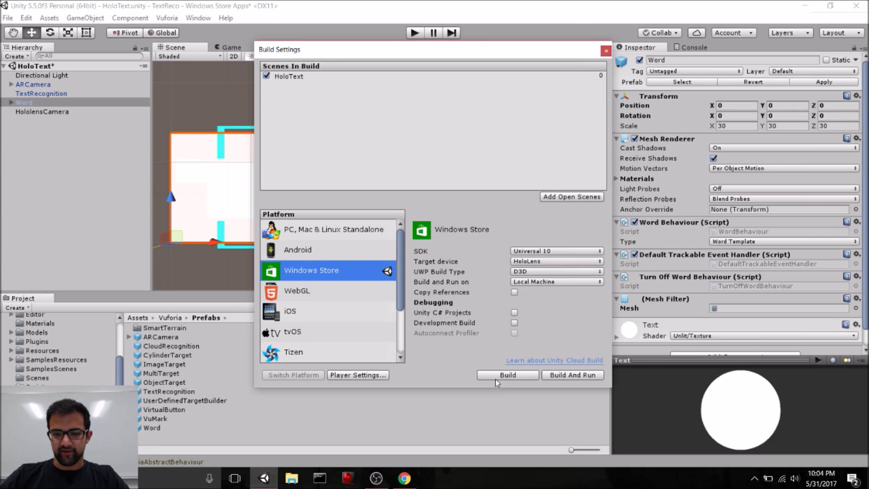
{"action": "left_click", "coordinate": [496, 377]}
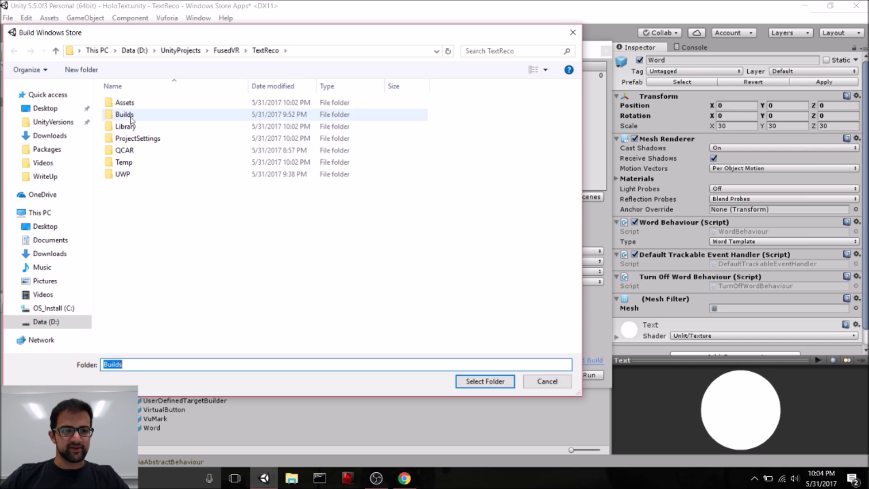
{"action": "left_click", "coordinate": [131, 117]}
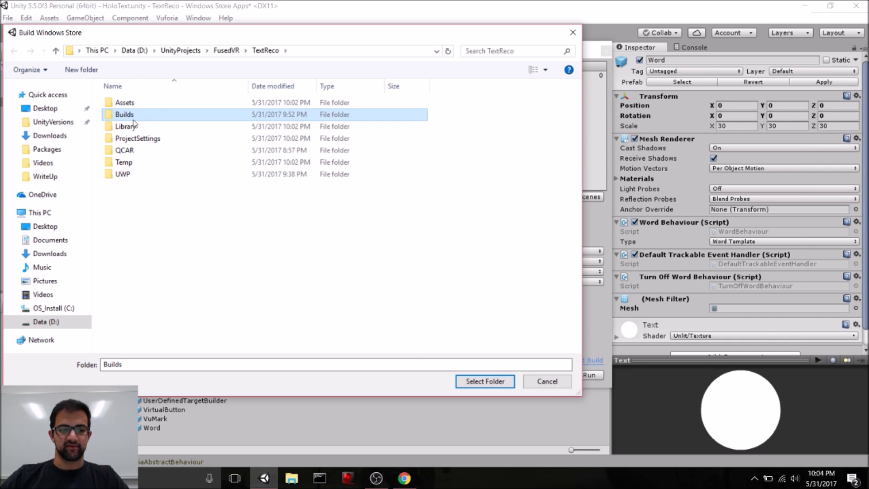
{"action": "left_click", "coordinate": [473, 384]}
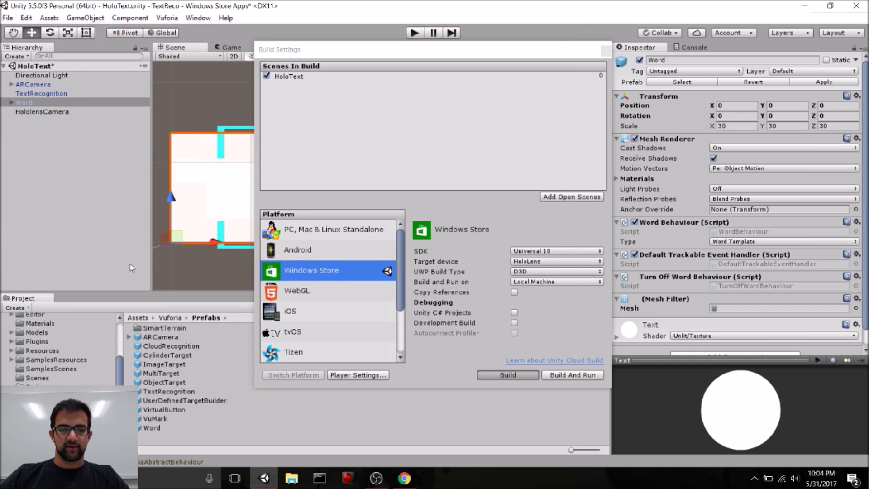